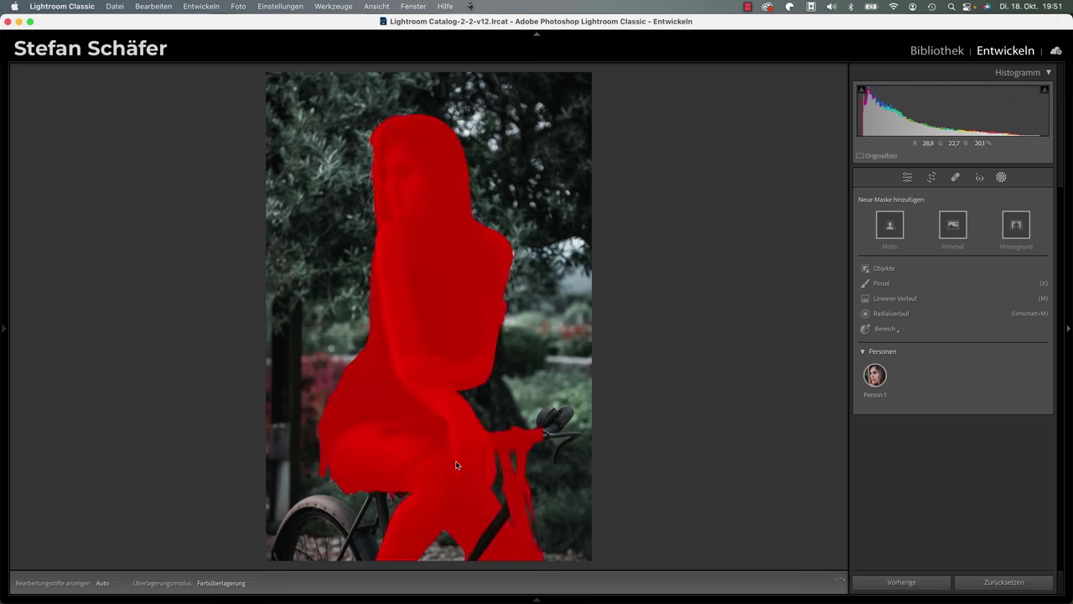
Step: Select Person 1 and tick all face, body and hair parts as separate masks
left_click(875, 375)
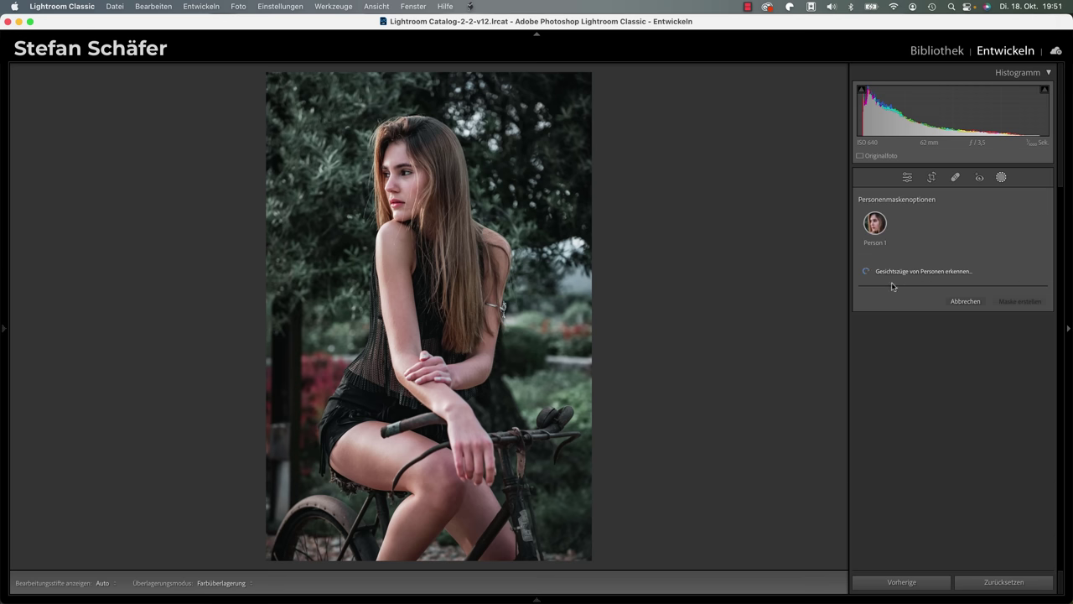
left_click(906, 271)
left_click(862, 289)
left_click(862, 304)
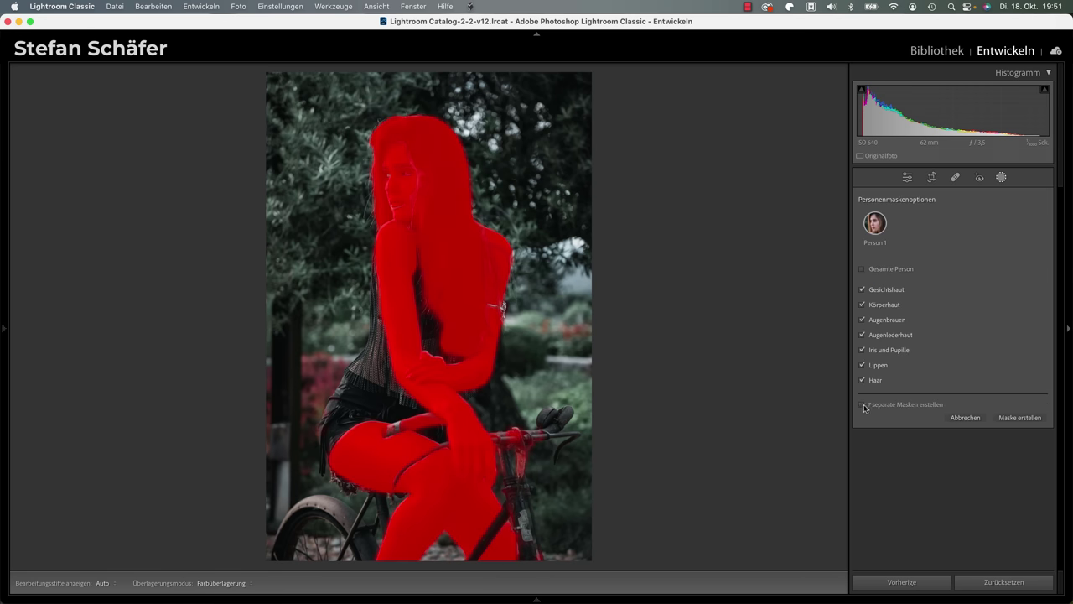
Step: Nudge the first mask's exposure up slightly, then review the eyebrow, eye-white, iris and lips masks
left_click_drag(964, 278, 961, 276)
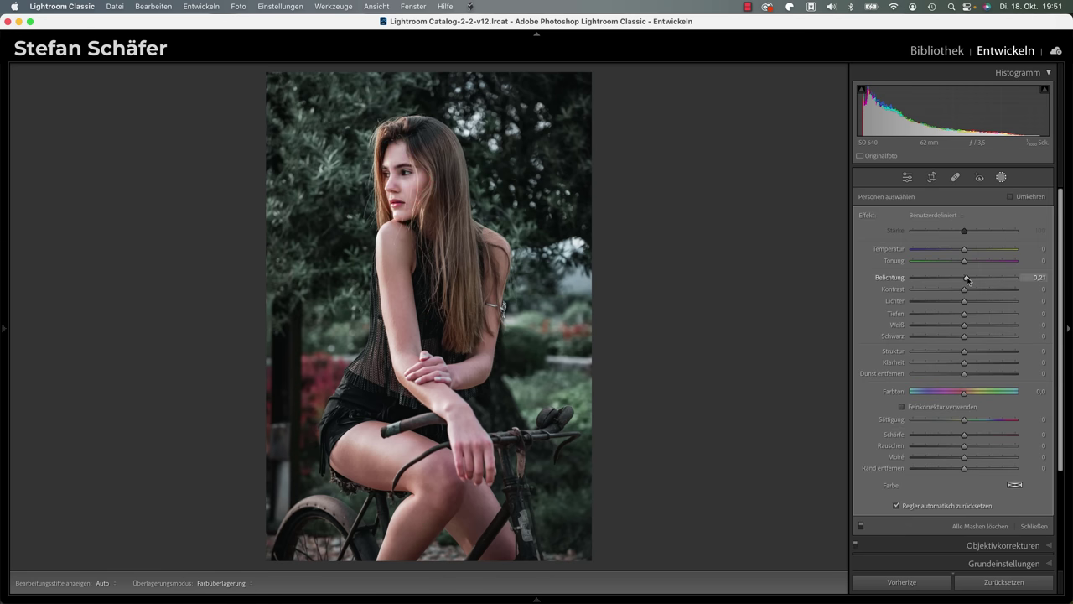
left_click(772, 213)
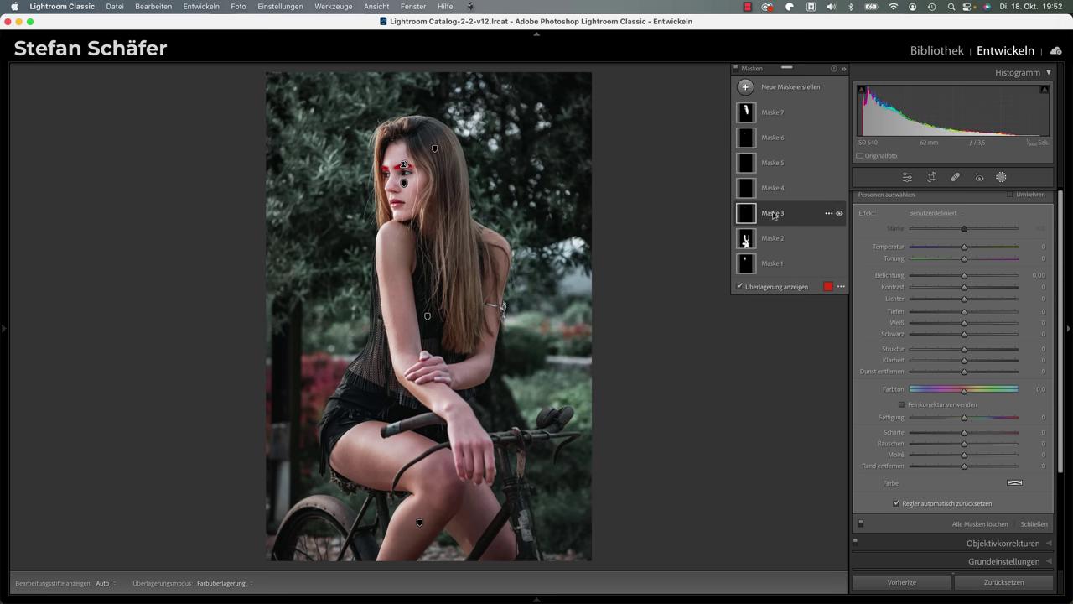
left_click(770, 190)
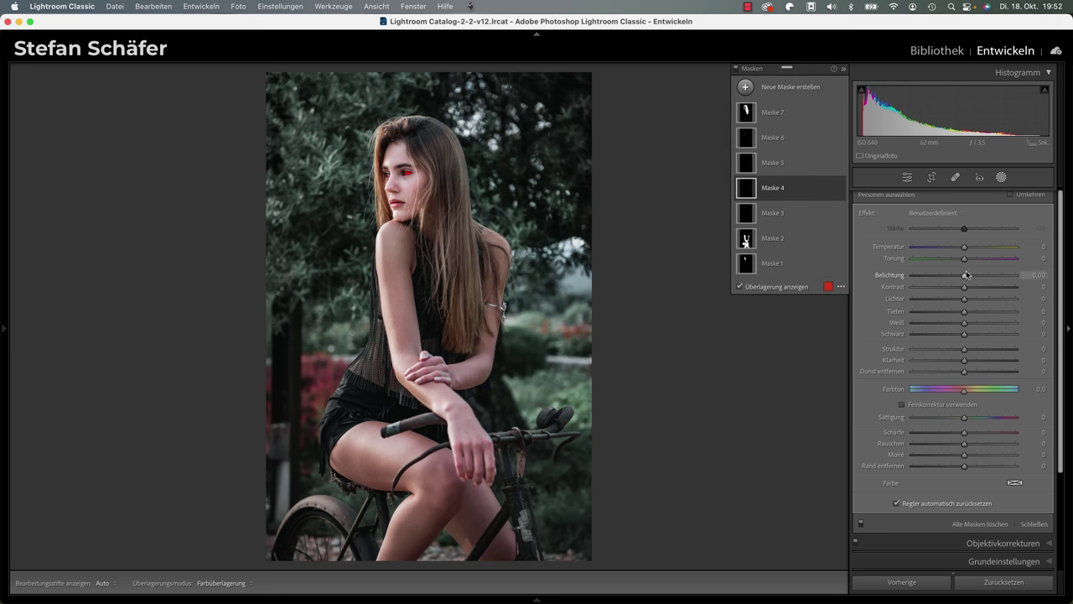
left_click(770, 163)
left_click(770, 139)
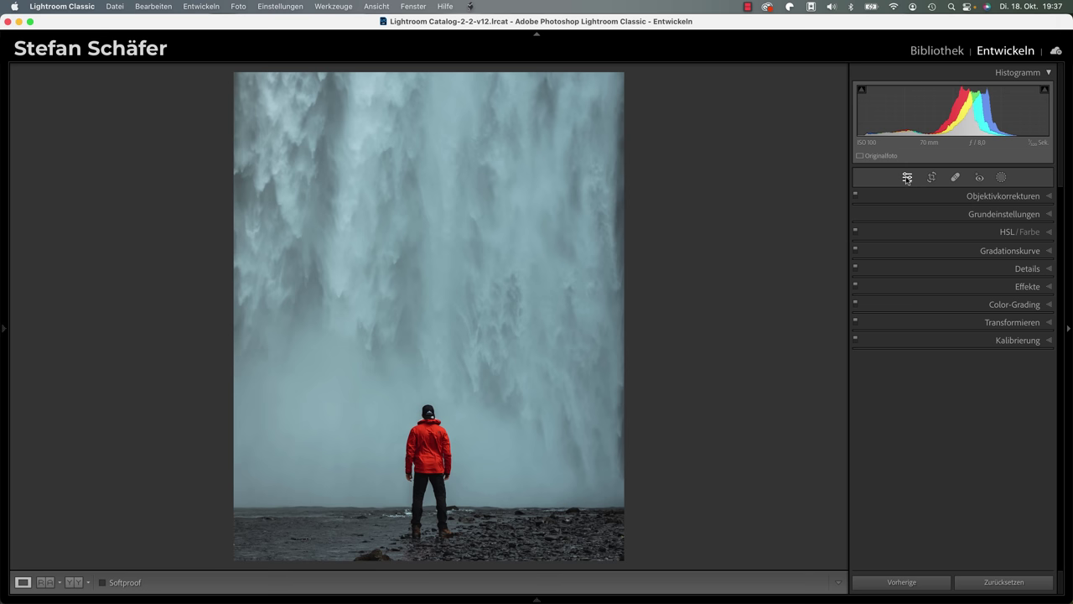
Step: Show the Masking options for the waterfall photo, with Person 1 detected
left_click(1001, 177)
left_click(908, 178)
left_click(1001, 178)
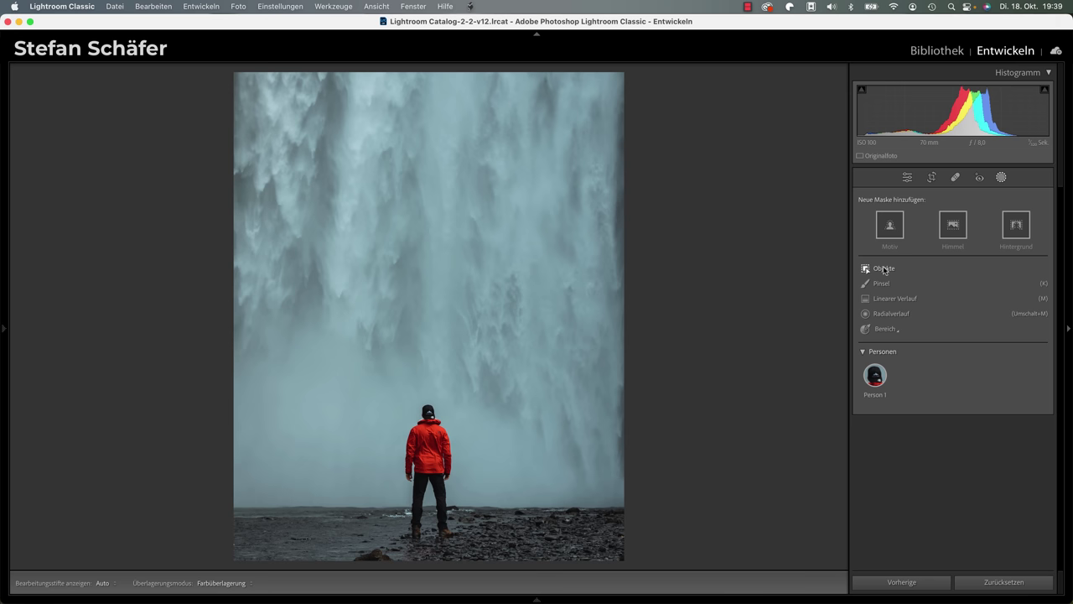
Step: Create Mask 1 with the Objects tool by brushing over the man in the red jacket
left_click(883, 269)
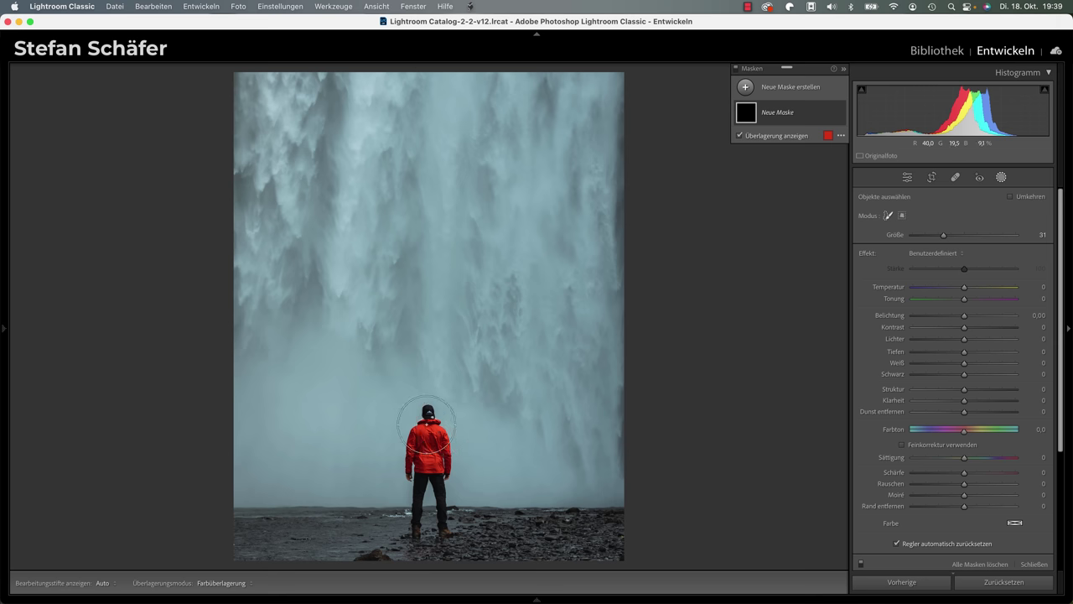
mouse_move(426, 423)
left_mouse_down()
mouse_move(422, 498)
mouse_move(434, 526)
mouse_move(431, 465)
left_mouse_up()
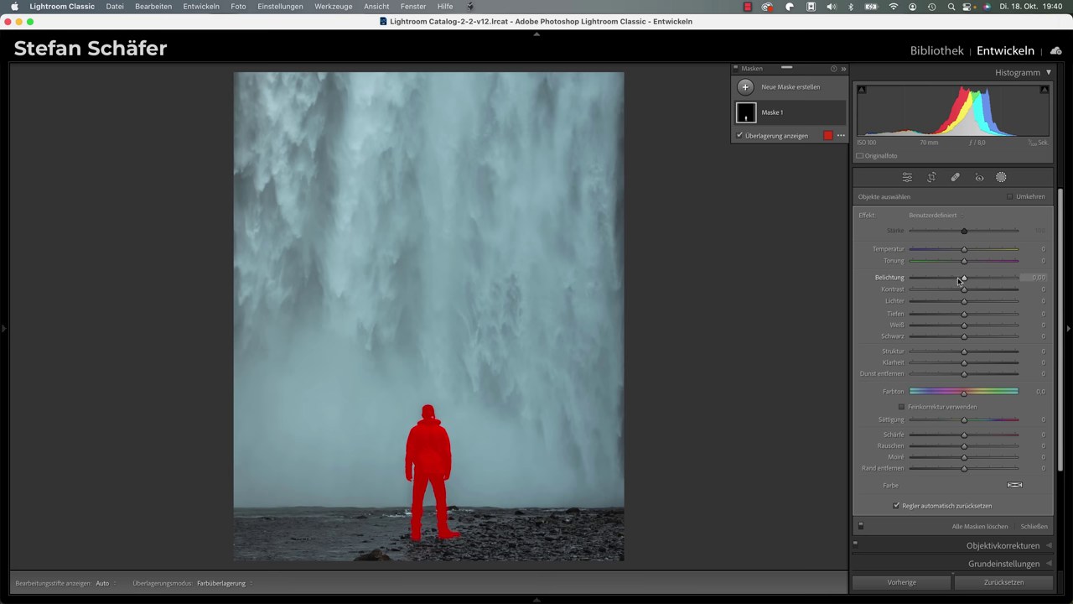
Step: Give Mask 1 exposure +0.48 and contrast 18, close masking, and advance to the next photo
left_click_drag(964, 278, 970, 280)
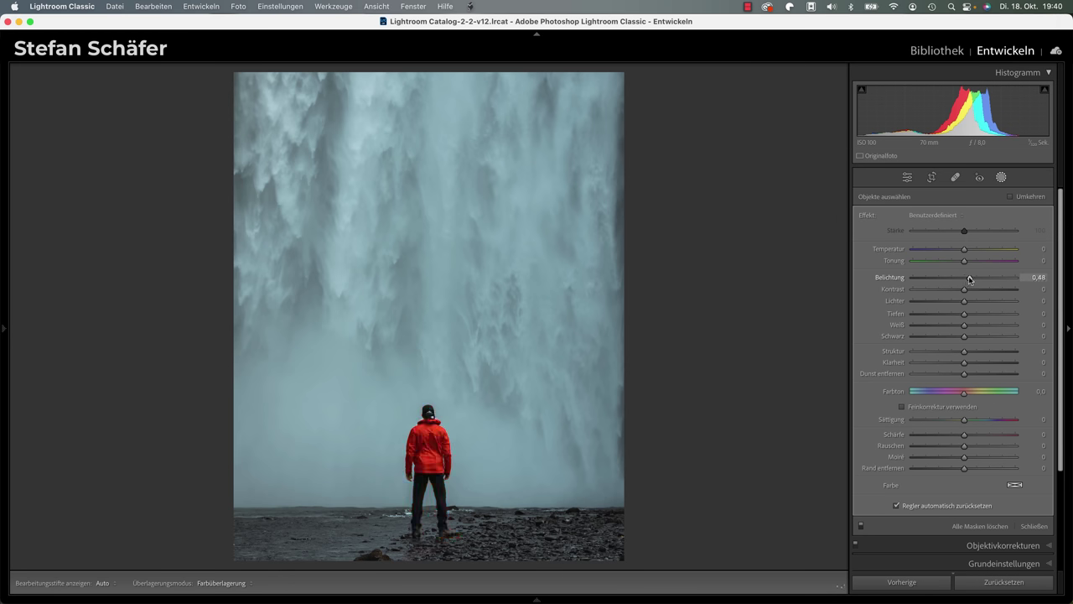
left_click_drag(970, 279, 978, 291)
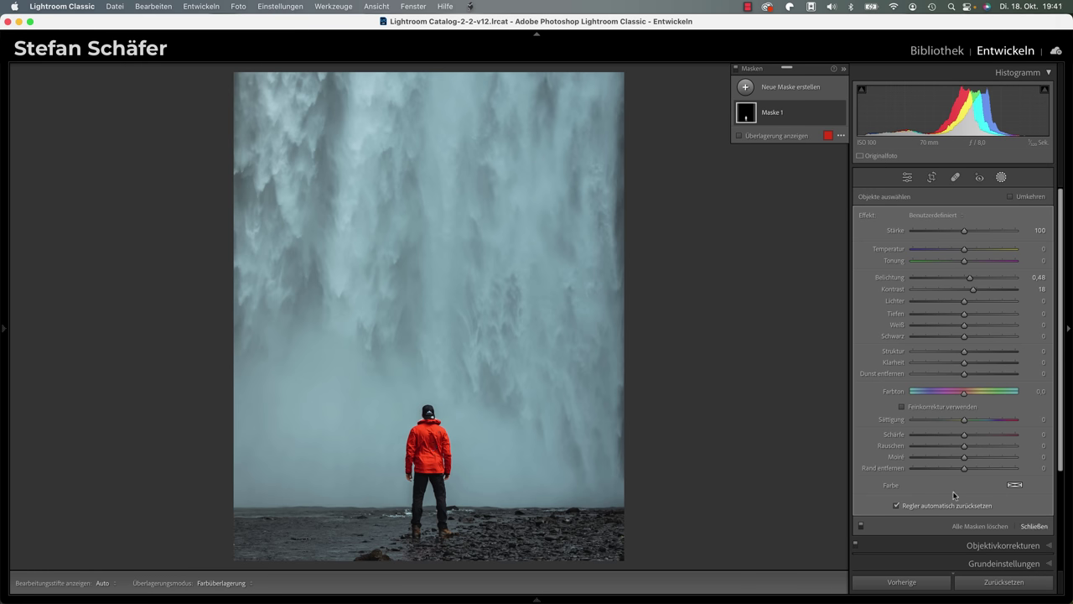
left_click(1034, 526)
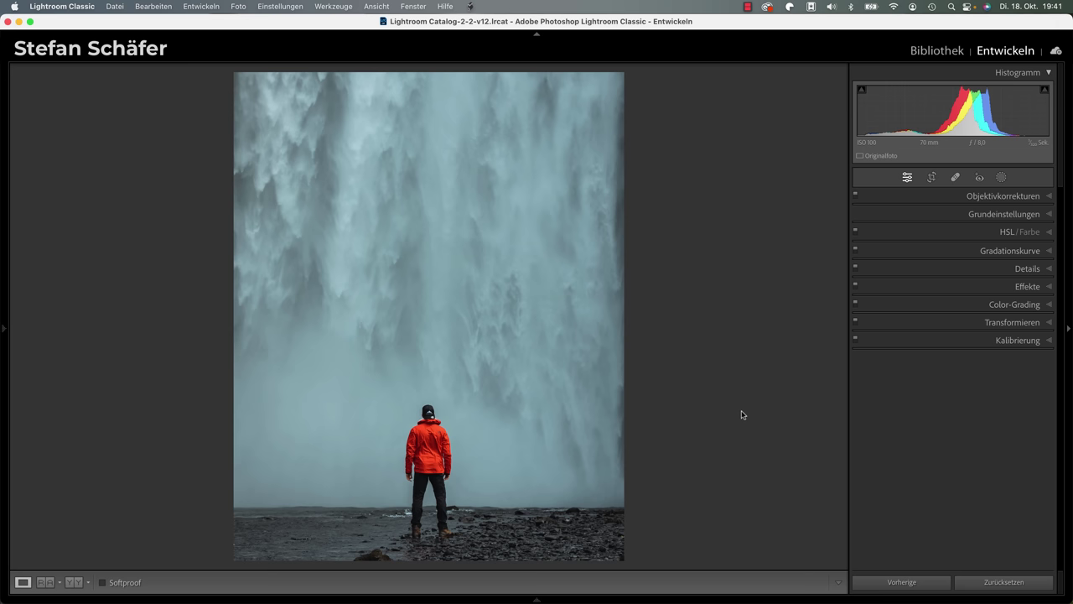
key("Right")
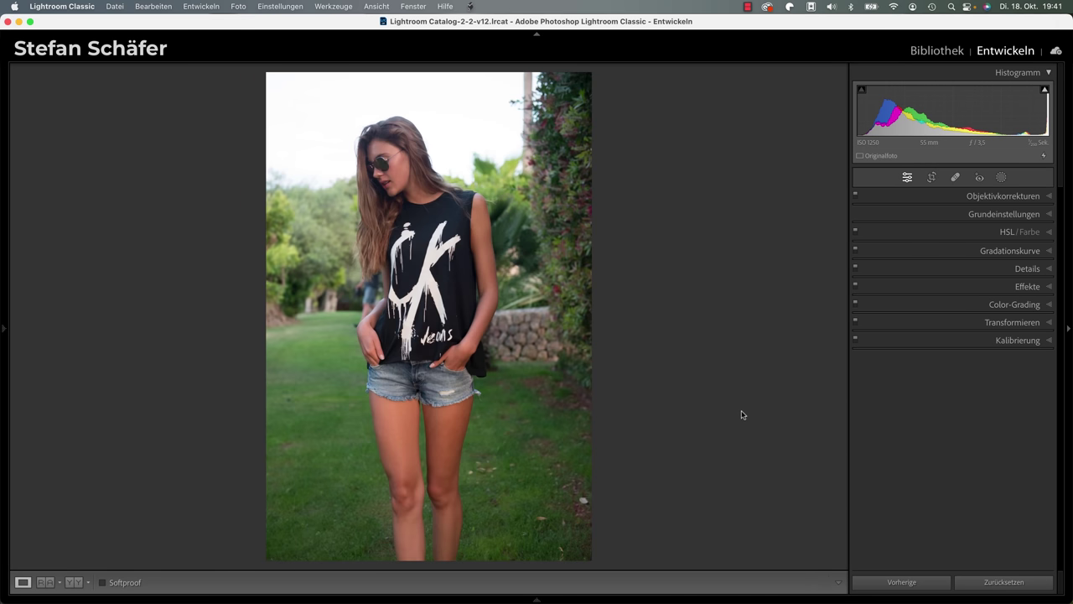
Step: Create a Background mask around the woman in the sunglasses portrait
left_click(1002, 178)
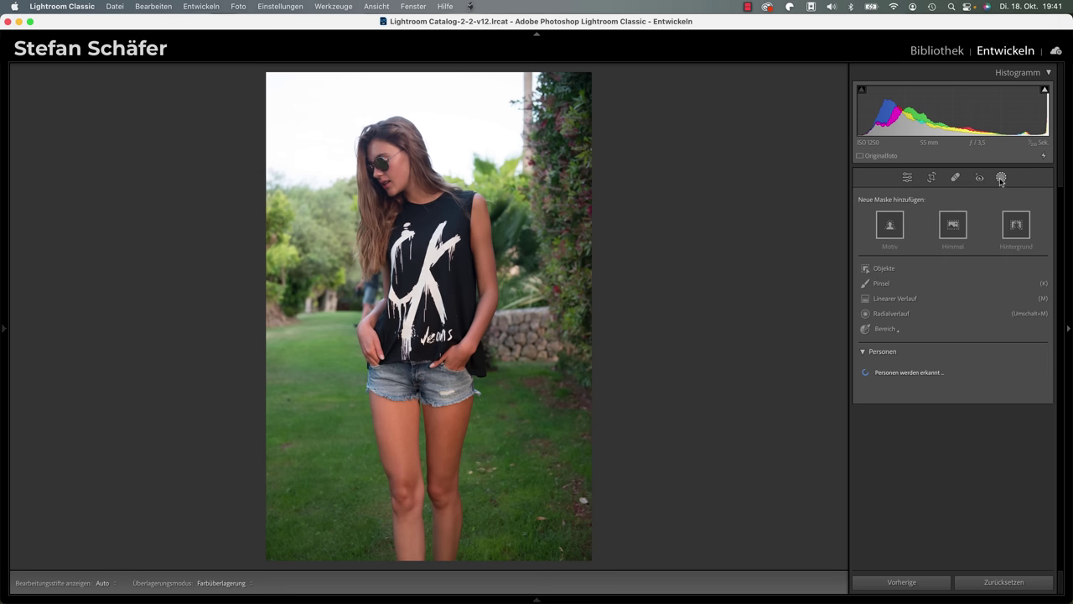
left_click(1014, 228)
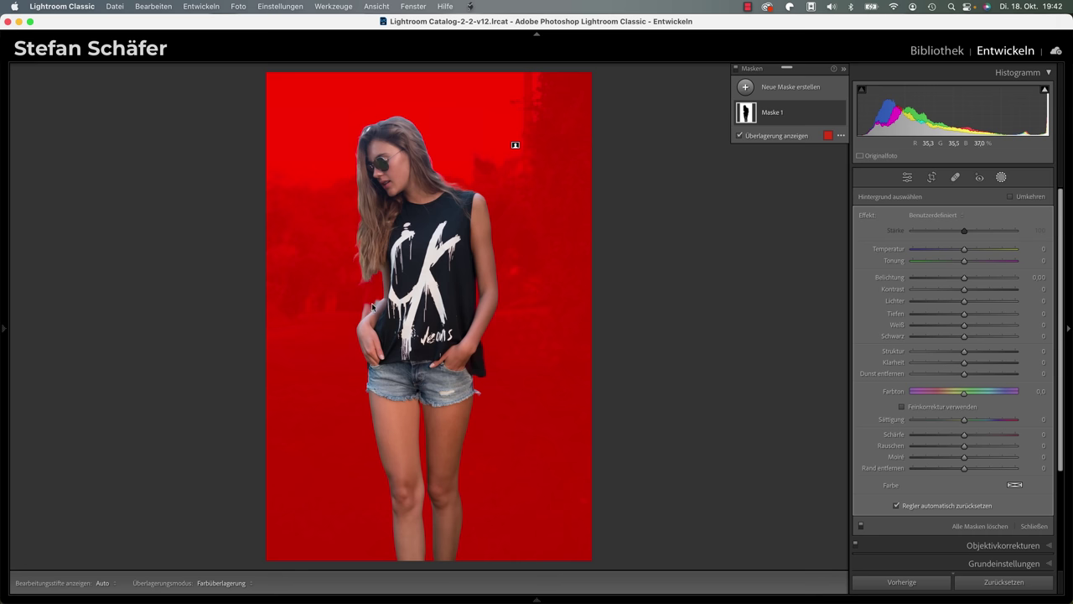
Step: Lower the background mask's exposure to -0.34
left_click_drag(963, 279, 955, 279)
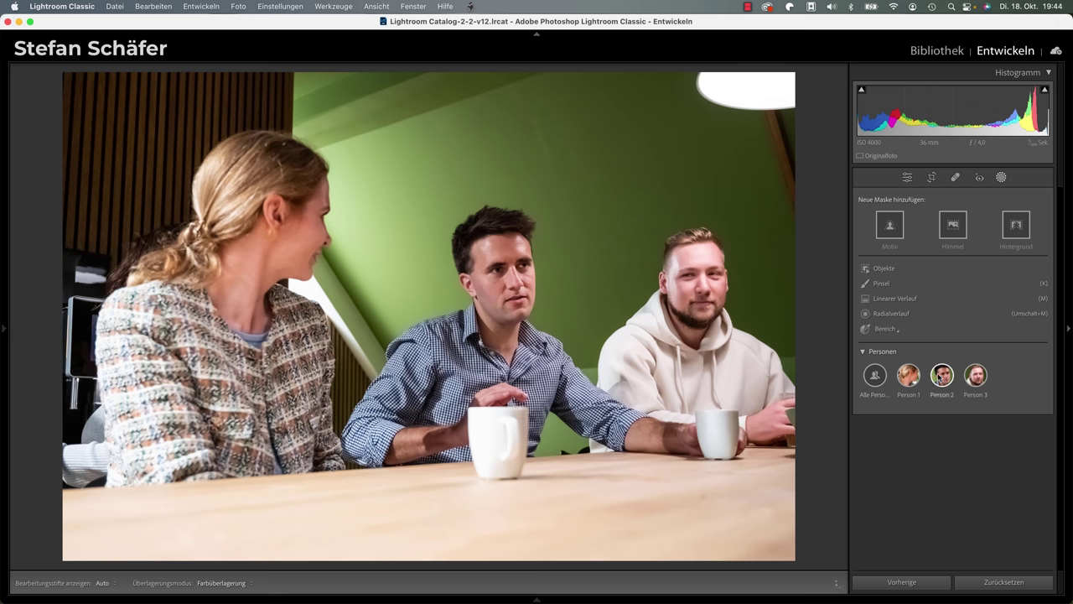
Step: Set Person 3's mask options to include only Hair instead of the entire person
left_click(975, 375)
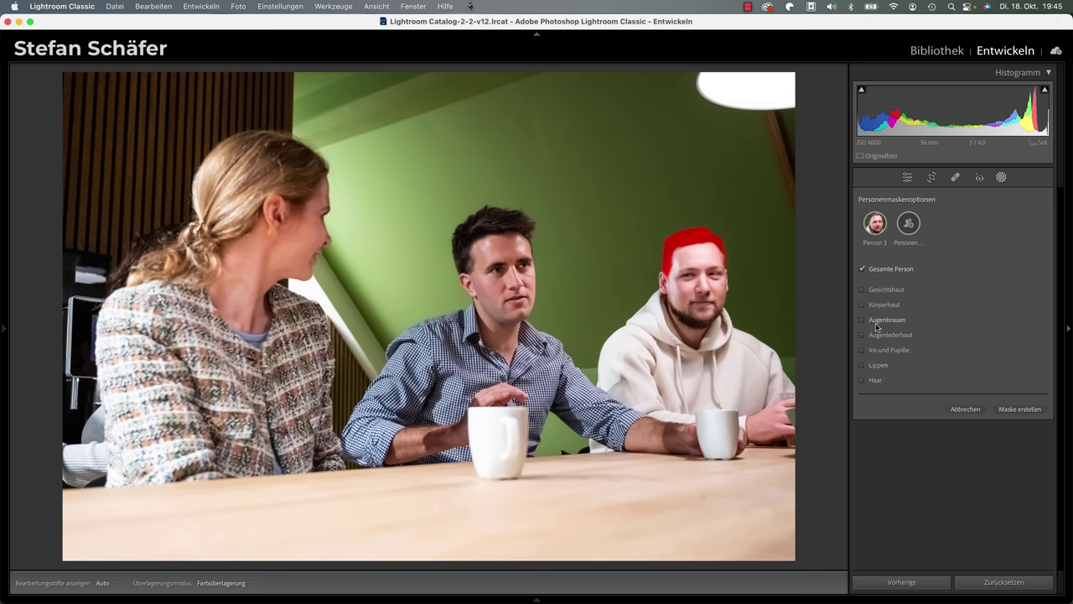
left_click(870, 380)
Step: Create the hair mask for Person 3 and lower its exposure to -0.45
key("Return")
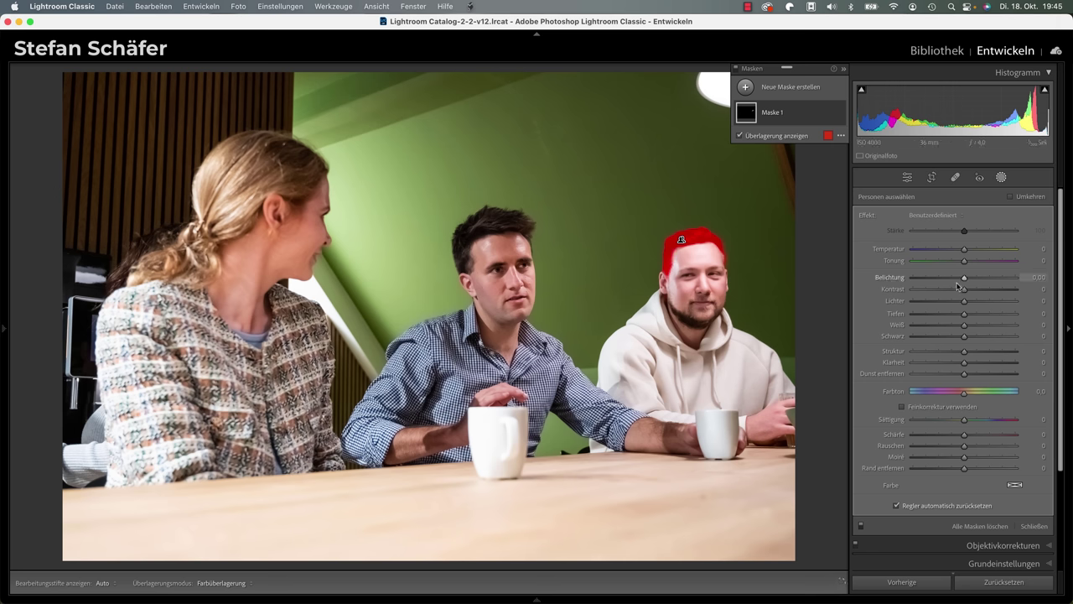
left_click_drag(965, 277, 962, 278)
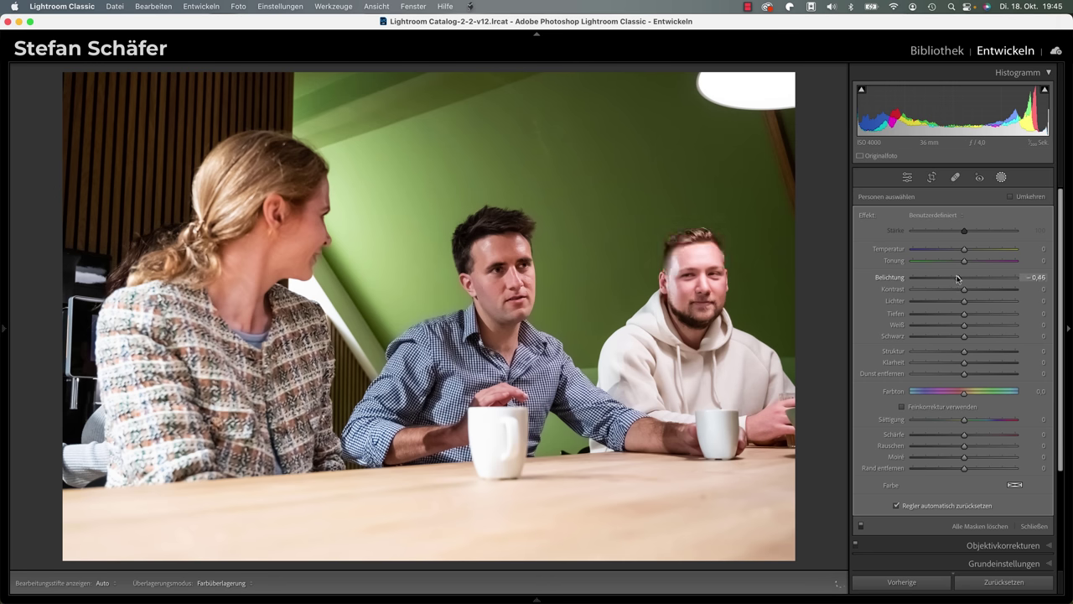
Step: Add Mask 2 covering the whole of Person 3 and lower its exposure to -0.34
left_click(788, 88)
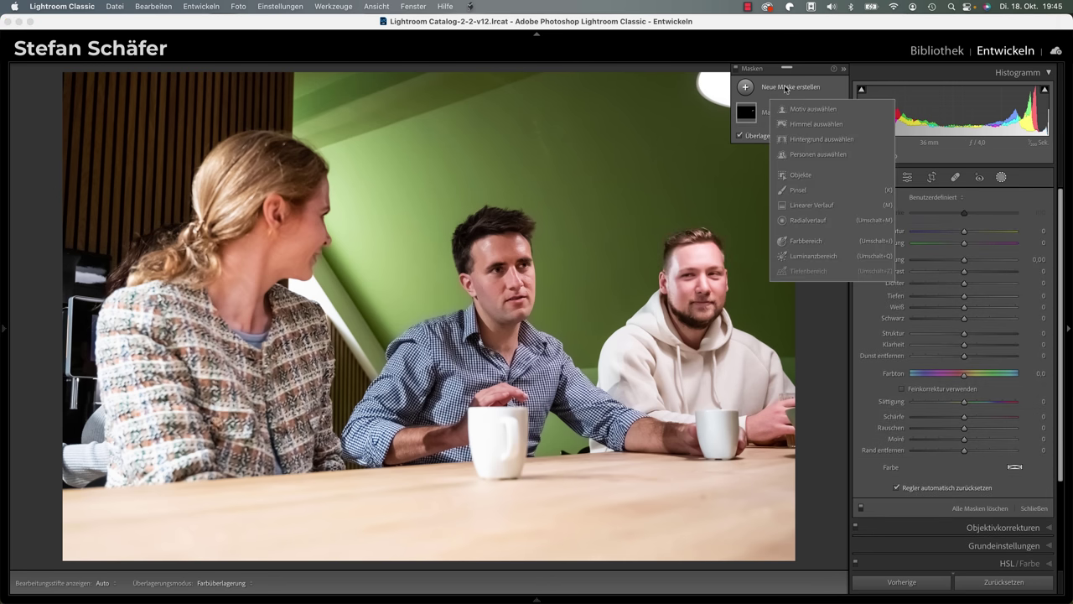
left_click(818, 155)
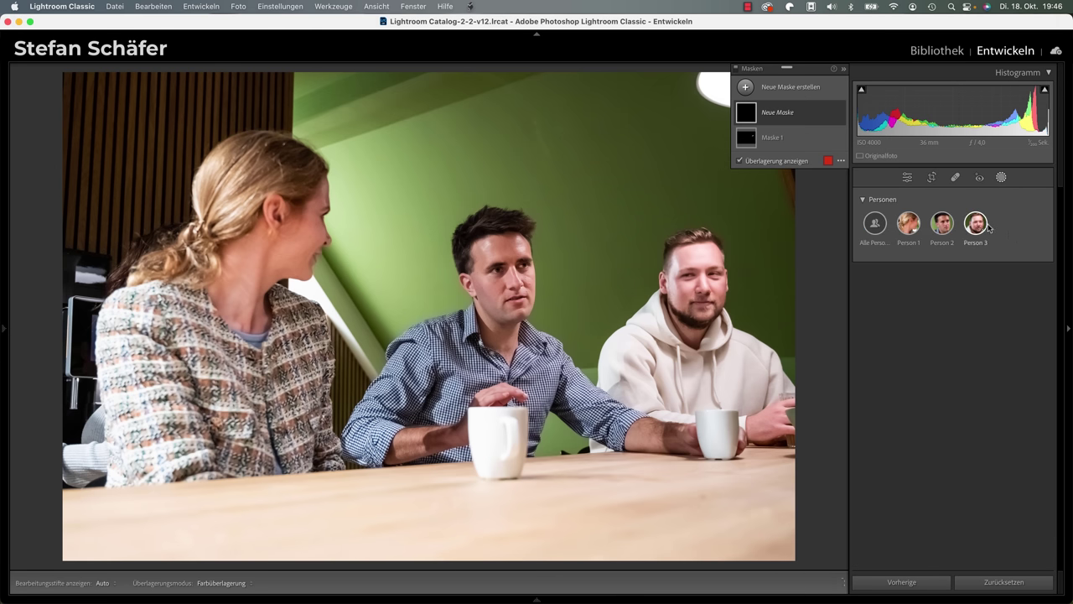
left_click(987, 225)
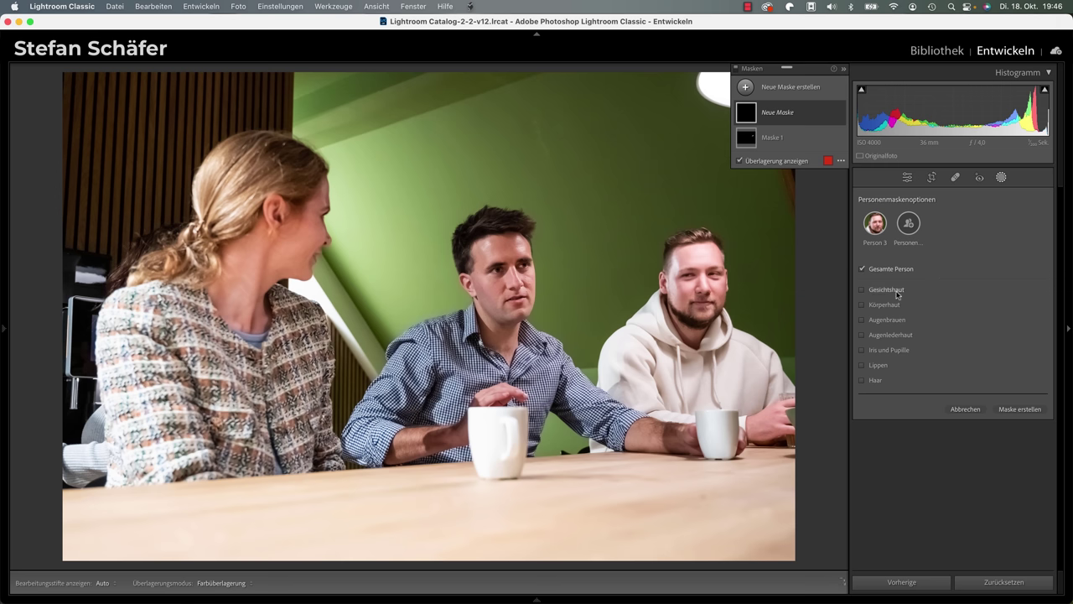
left_click(1012, 407)
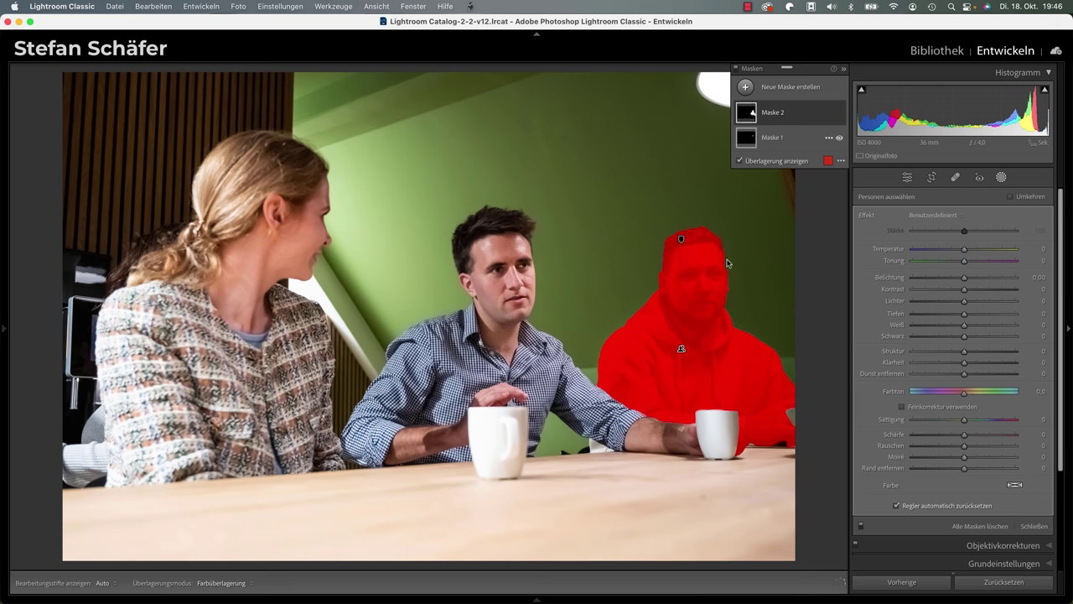
left_click_drag(962, 285, 959, 283)
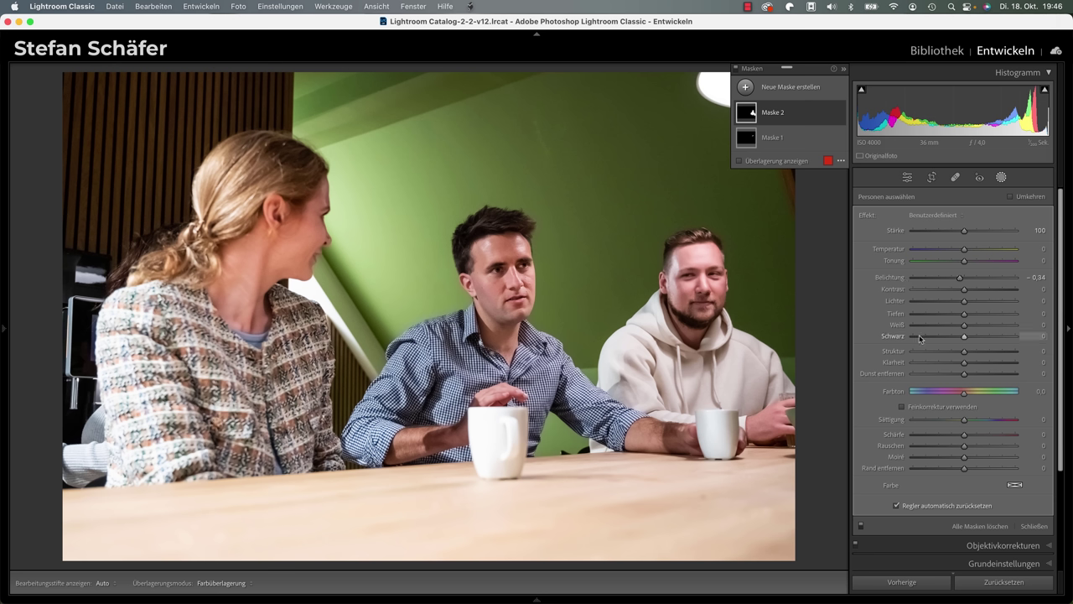
Step: Move to the ice-on-beach photo and set up Content-Aware Remove with brush size 81
left_click(1025, 527)
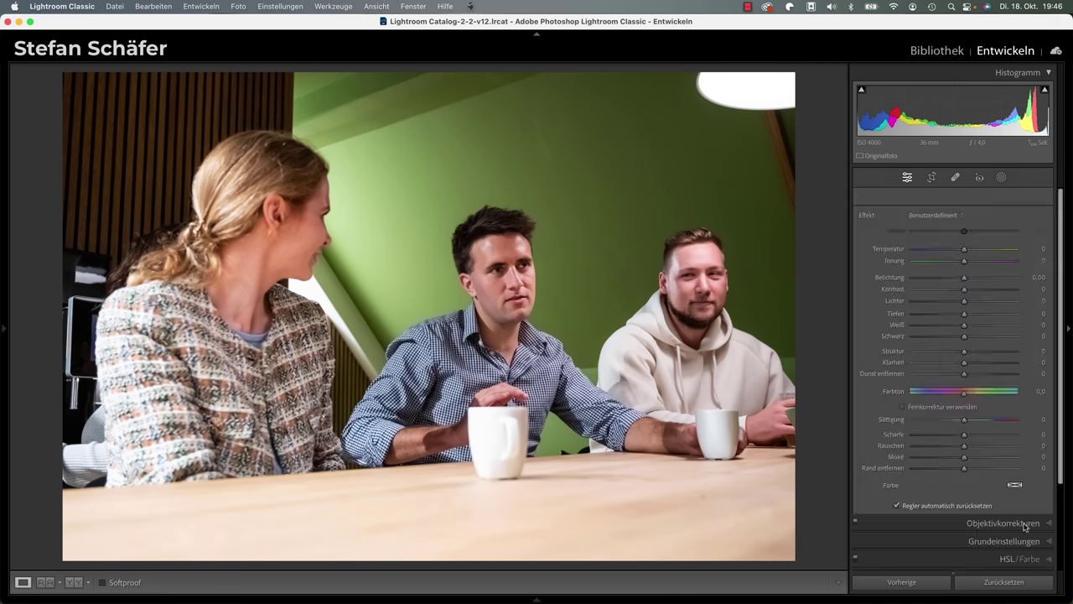
key("Right")
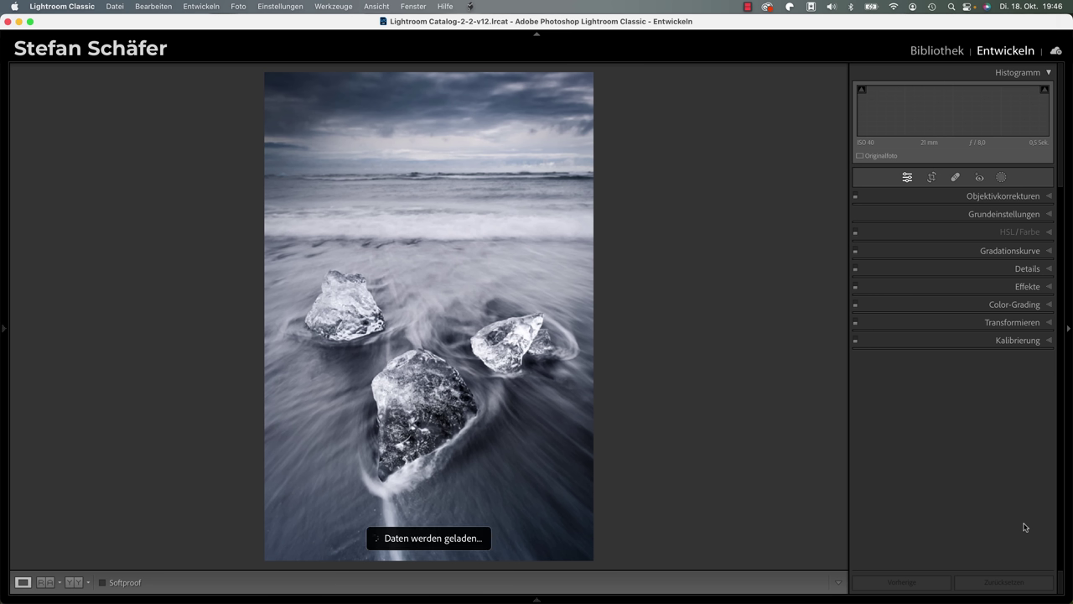
left_click(955, 178)
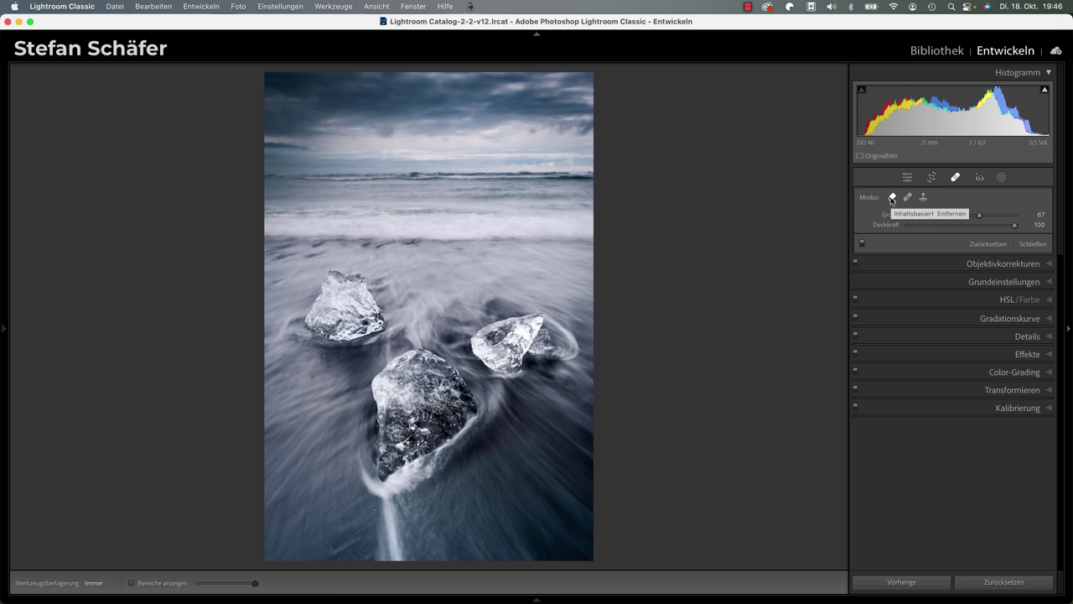
left_click(892, 198)
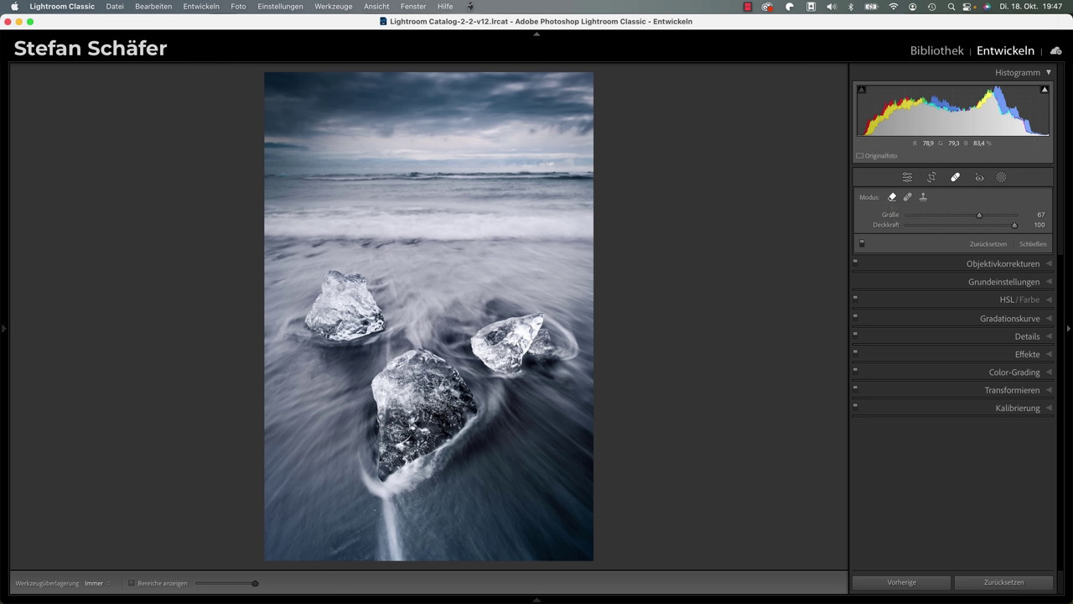
scroll(349, 285, "up", 2)
scroll(351, 282, "up", 2)
Step: Erase the left ice chunk with Content-Aware Remove, regenerating the fill three times
left_click(331, 297)
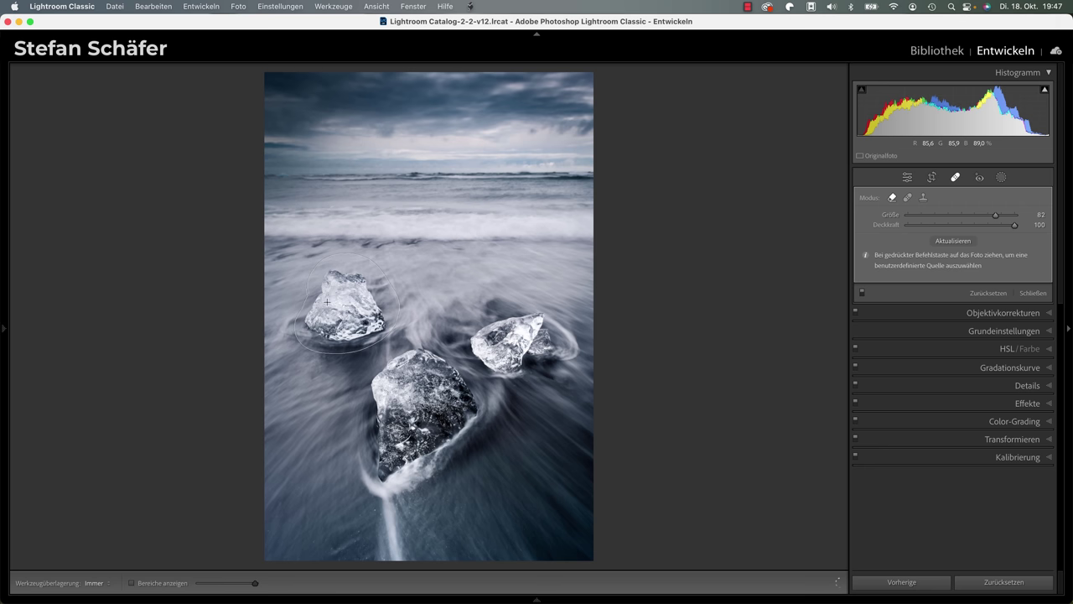
left_click(299, 331)
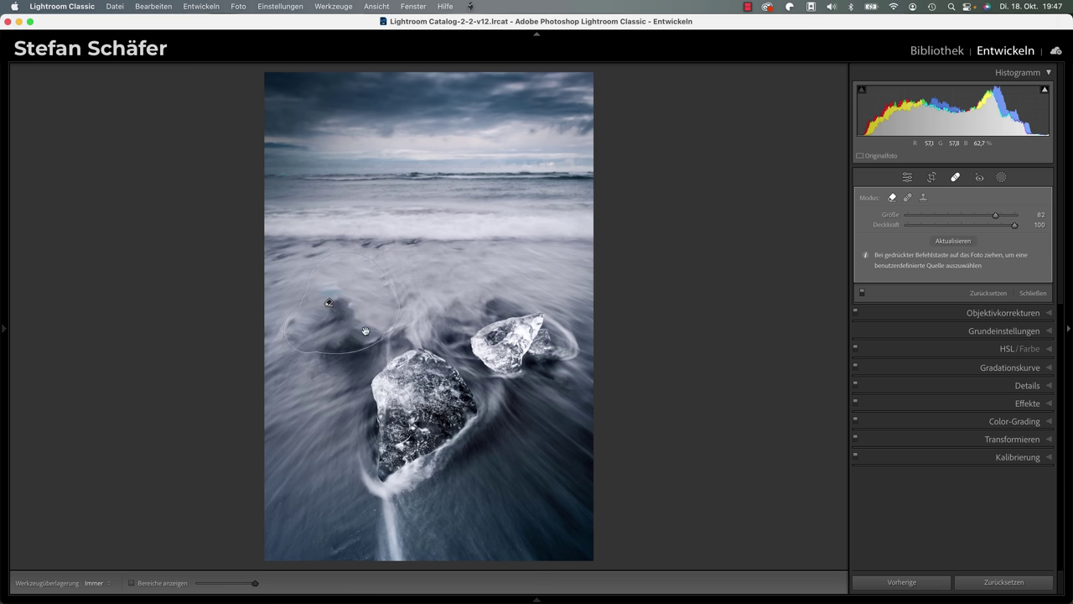
left_click(952, 241)
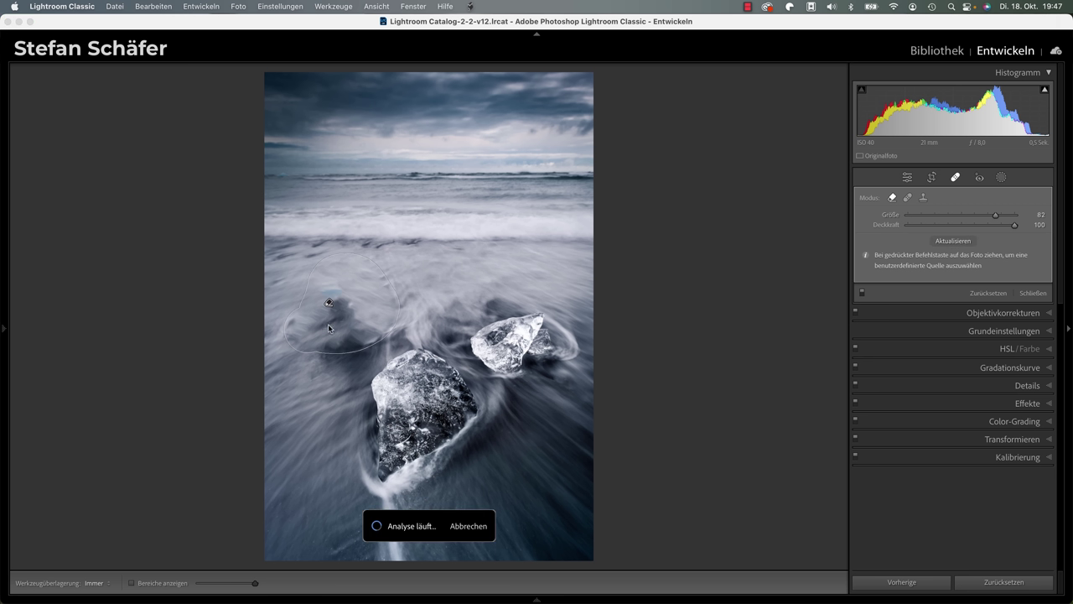
left_click(939, 243)
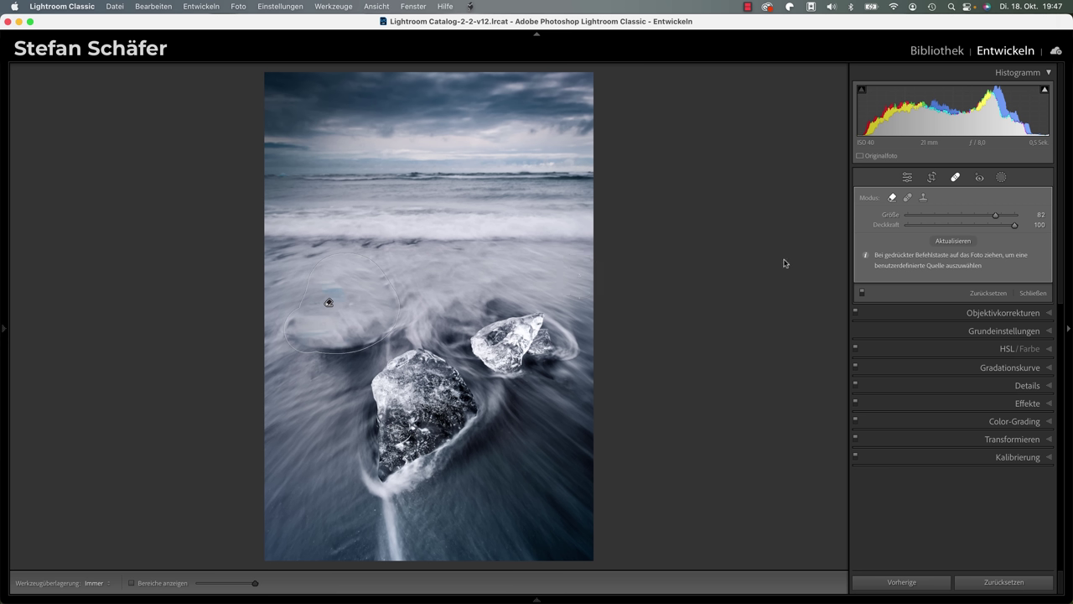
left_click(955, 241)
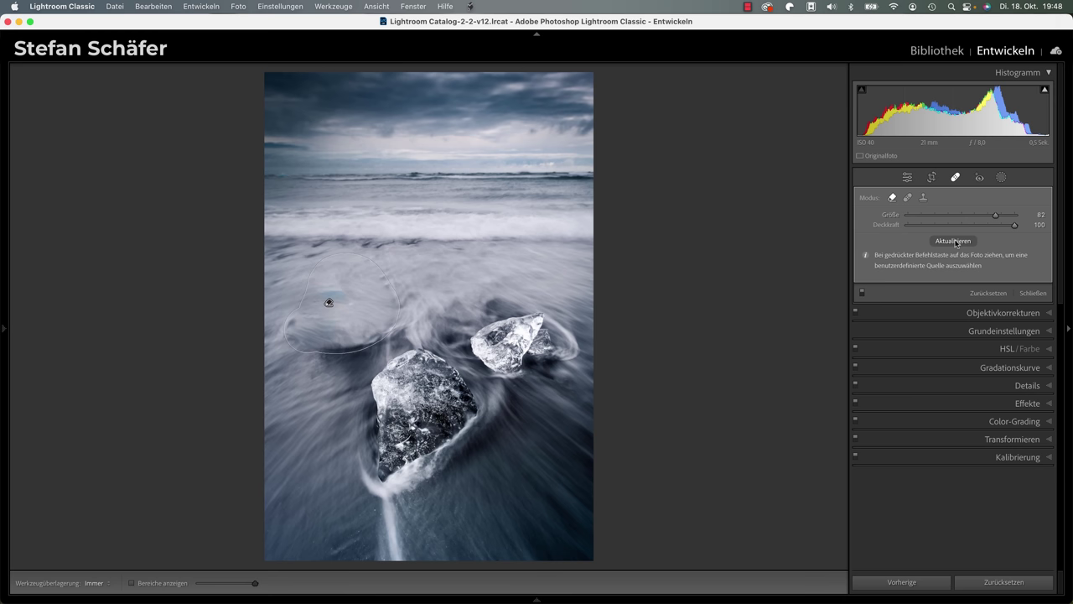
left_click(1029, 294)
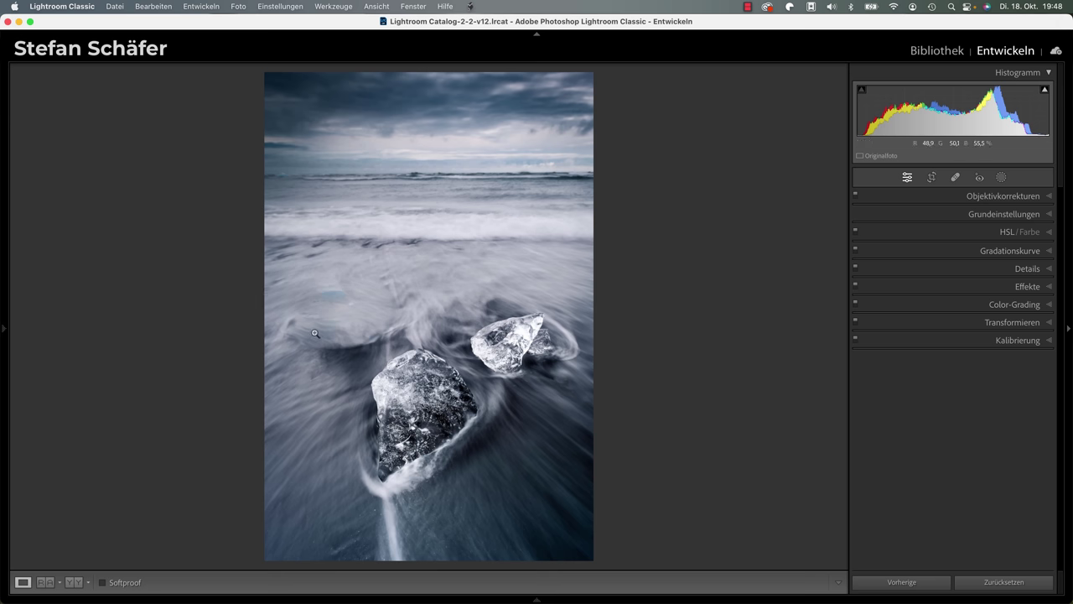
Step: On the church photo, remove the white pole with a size-16 content-aware spot
key("Right")
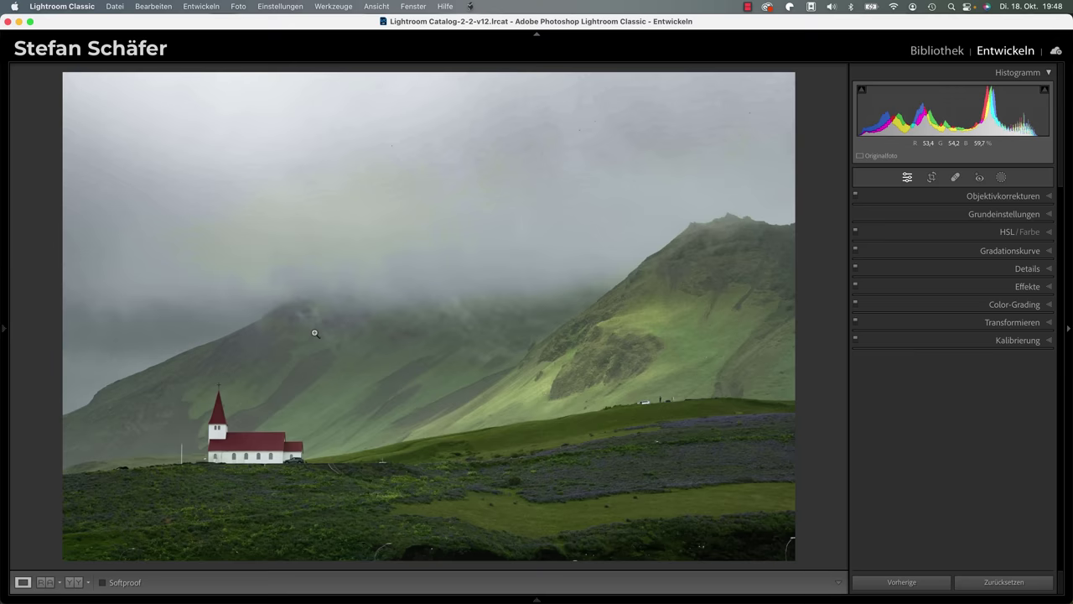
left_click(176, 465)
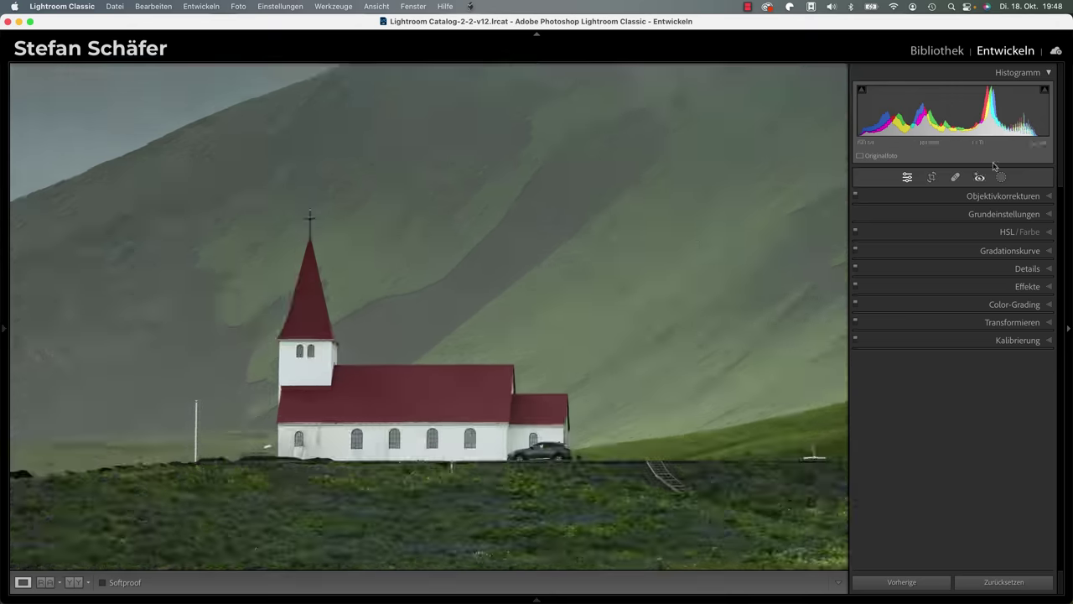
left_click(956, 177)
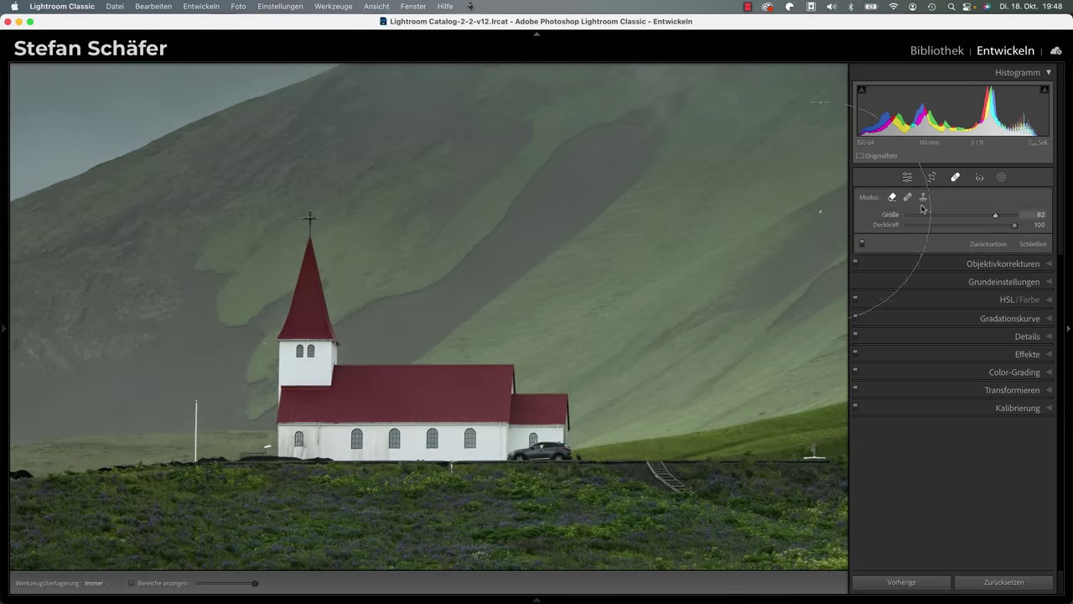
left_click_drag(996, 215, 926, 216)
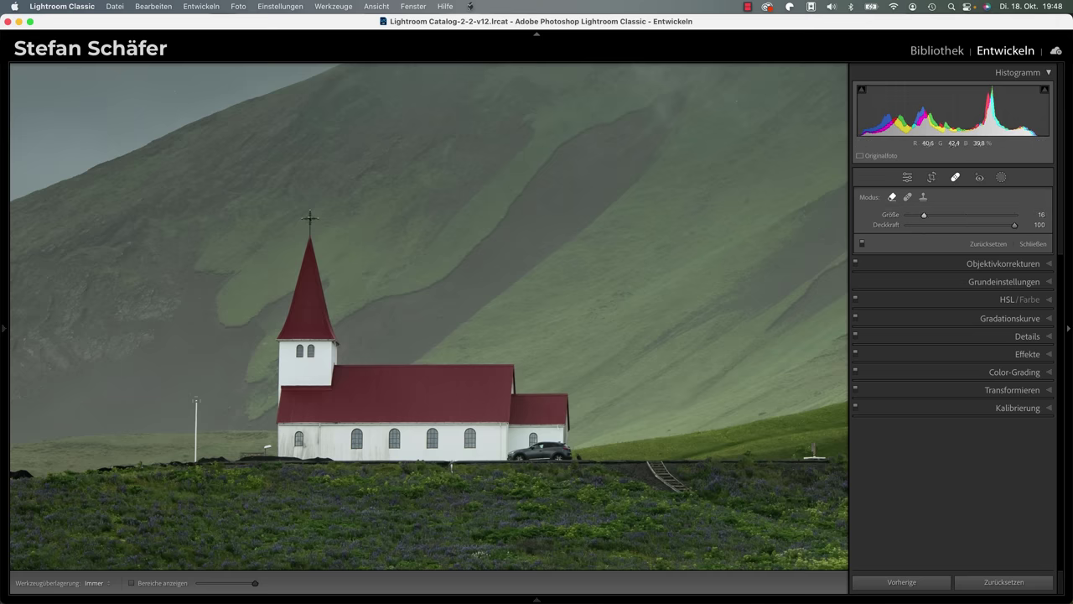
left_click_drag(196, 413, 194, 463)
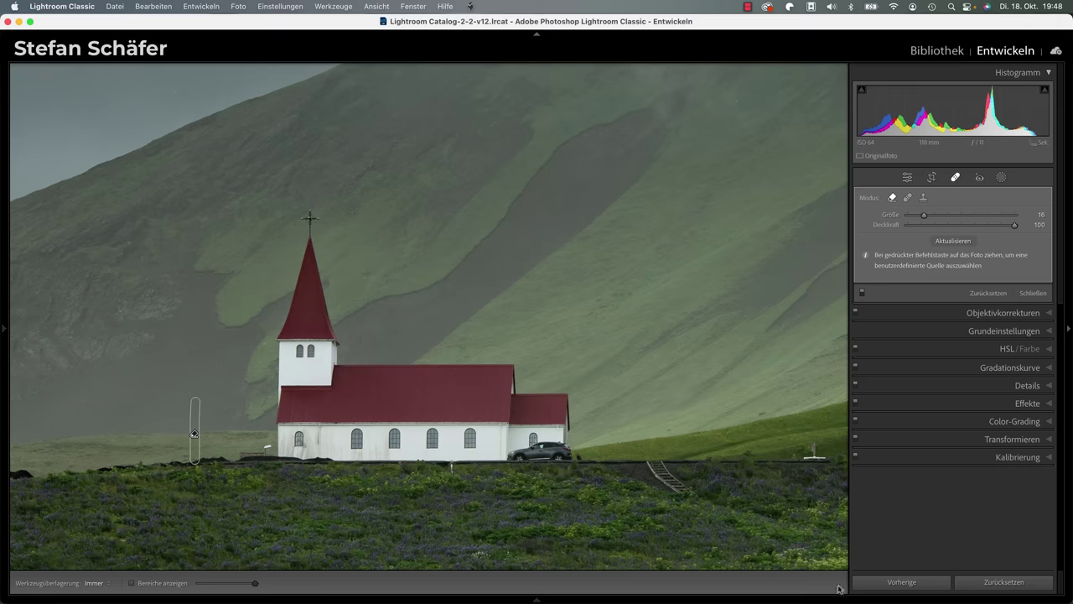
key("q")
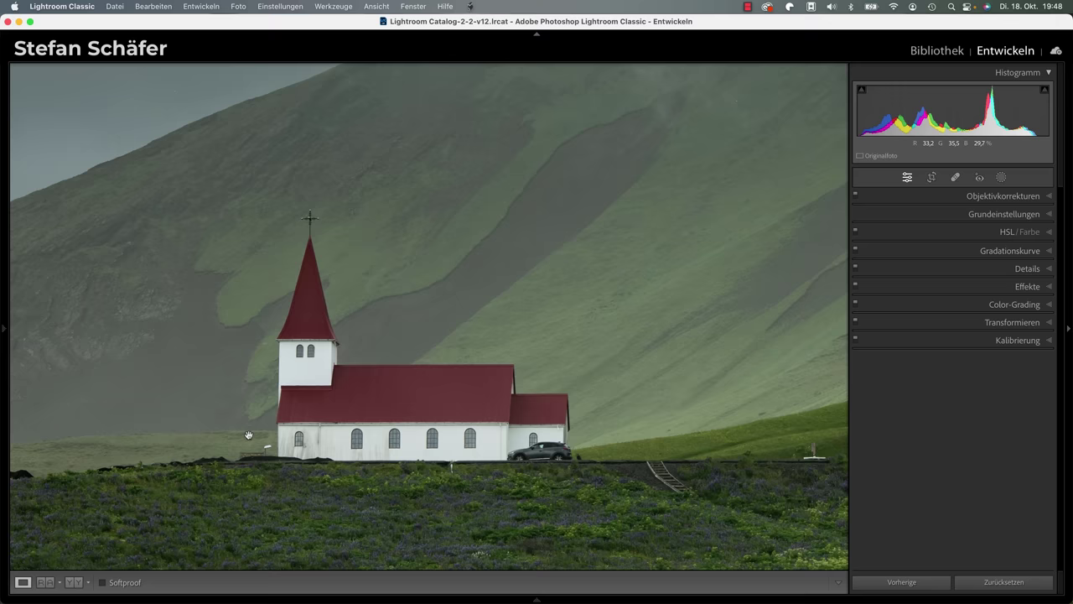
Step: Remove the small white sign on the slope right of the church, then zoom back out
mouse_move(243, 435)
left_mouse_down()
mouse_move(471, 411)
mouse_move(79, 422)
left_mouse_up()
left_click_drag(594, 441, 321, 448)
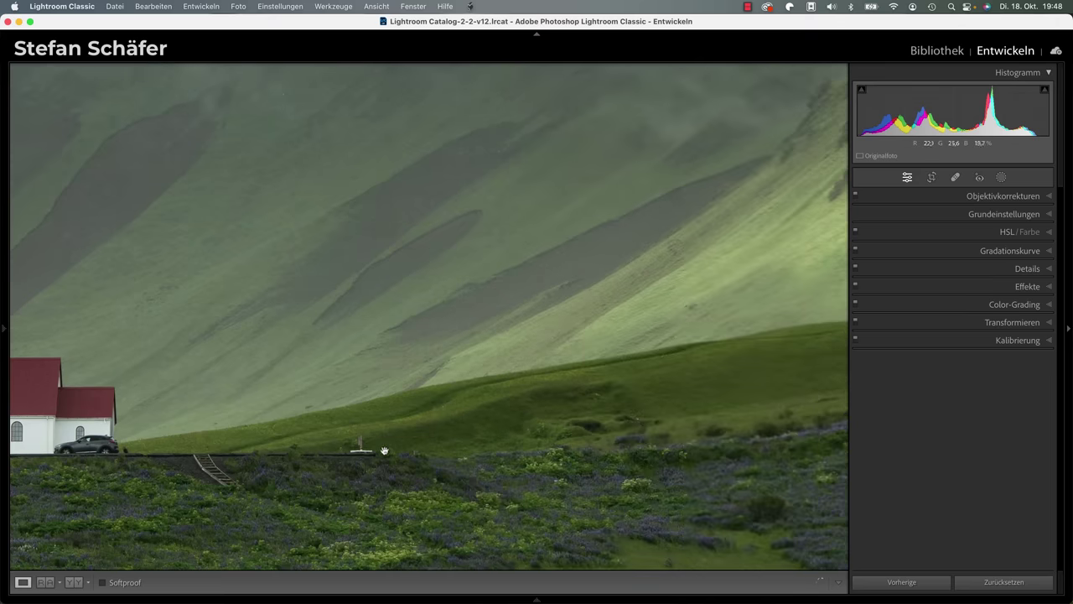
left_click(955, 178)
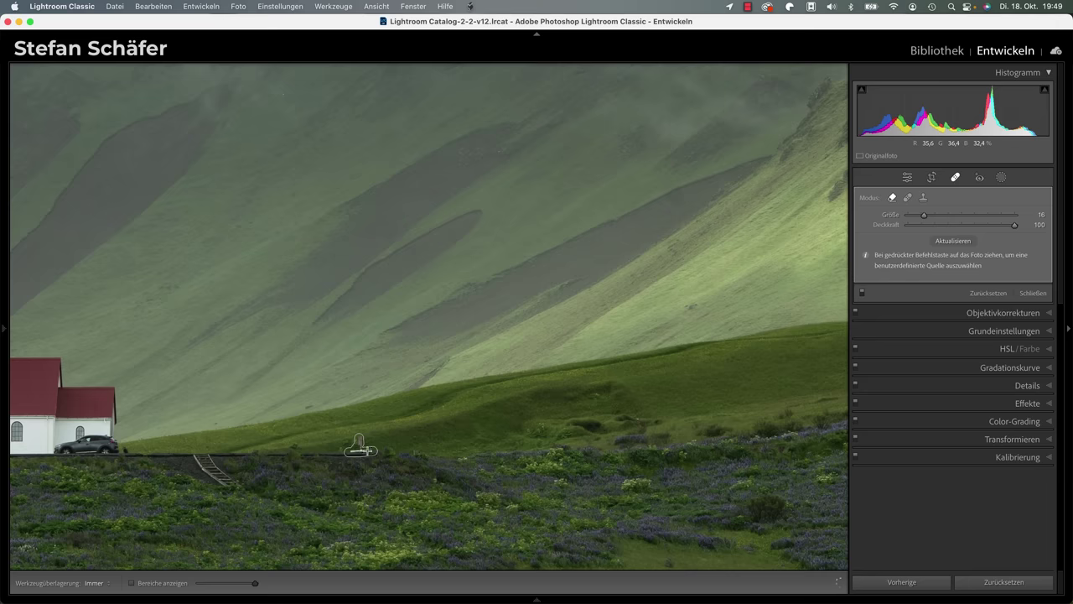
left_click(361, 444)
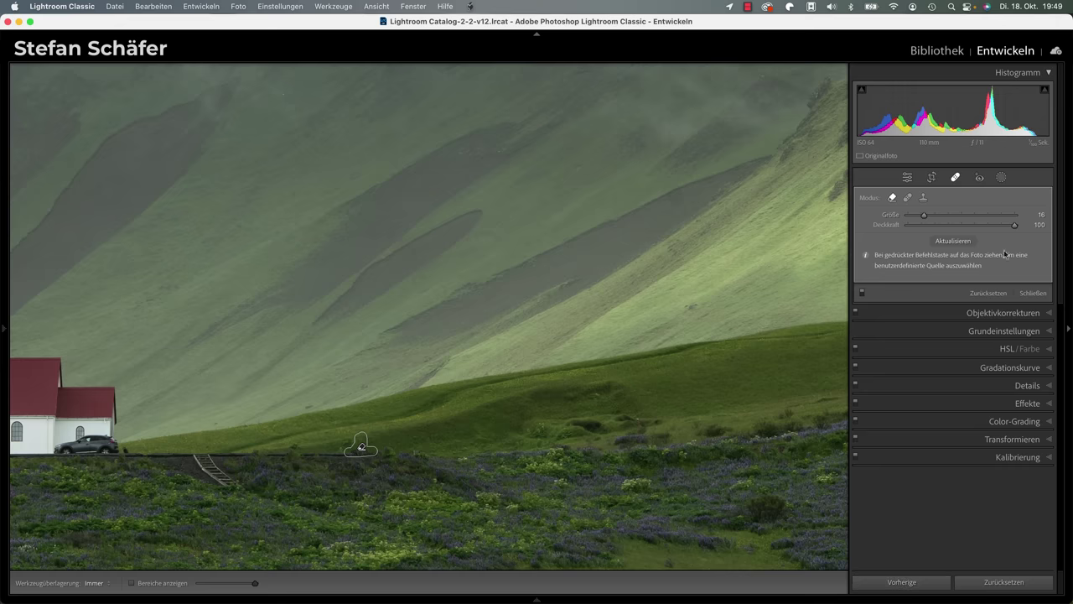
left_click(1033, 292)
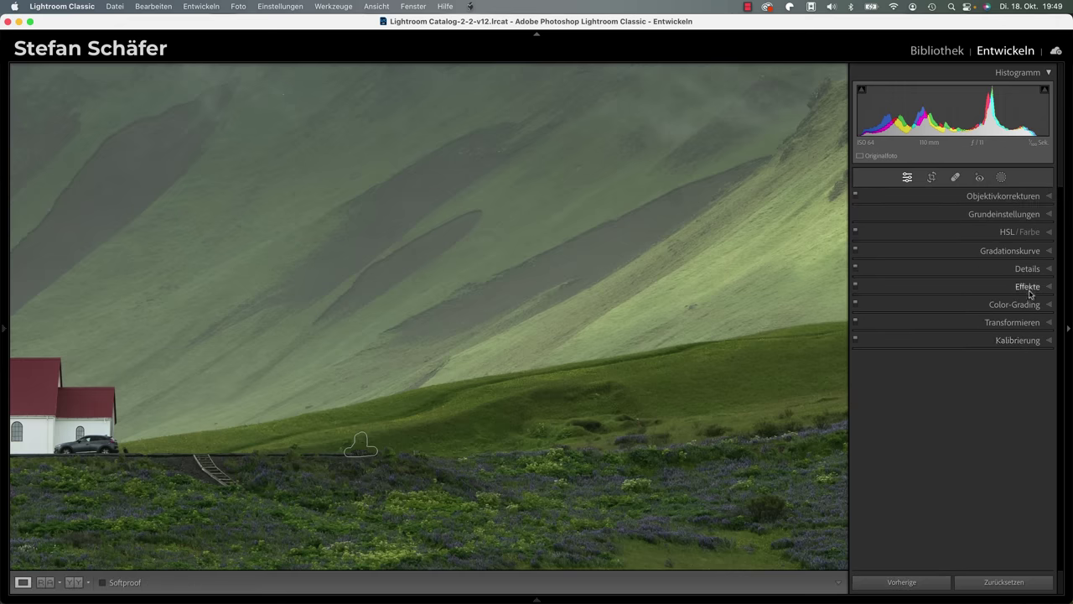
left_click(406, 414)
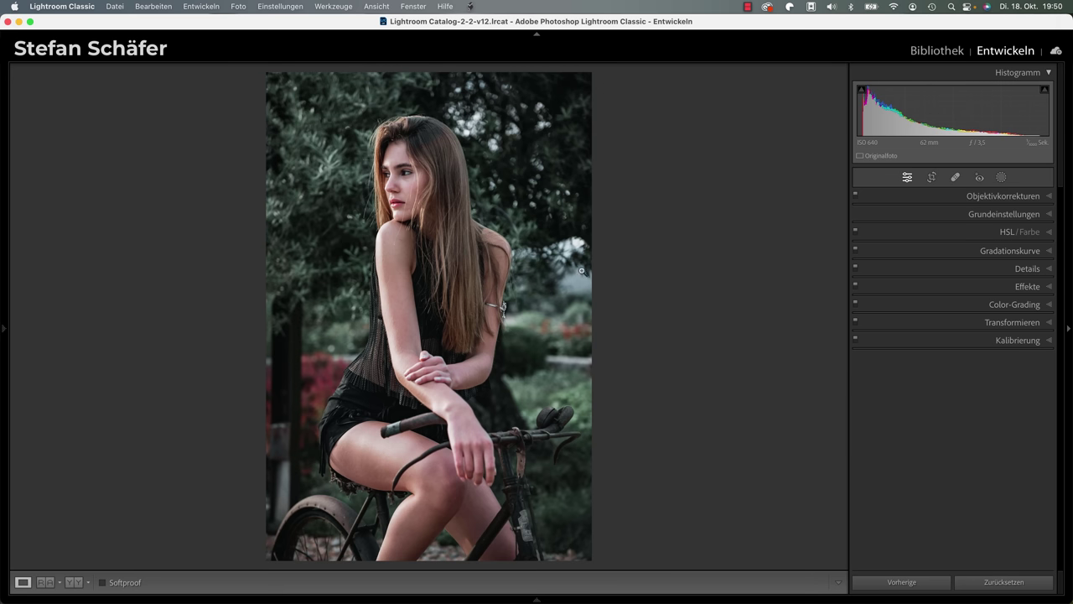
Step: Make seven separate Person 1 masks: face skin, body skin, eyebrows, eye whites, iris/pupil, lips, hair
left_click(1002, 178)
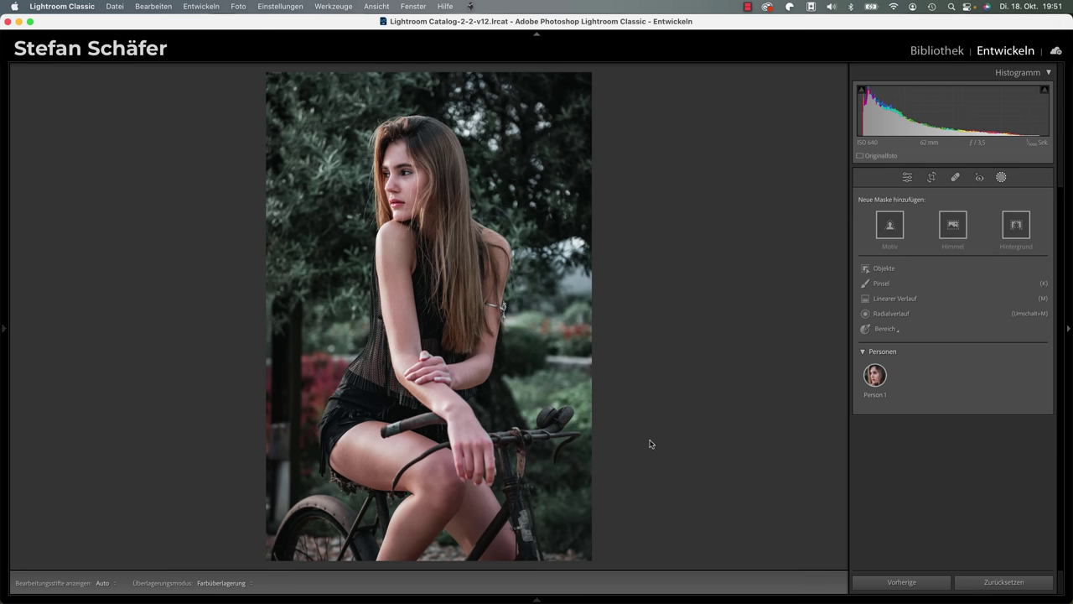
left_click(875, 375)
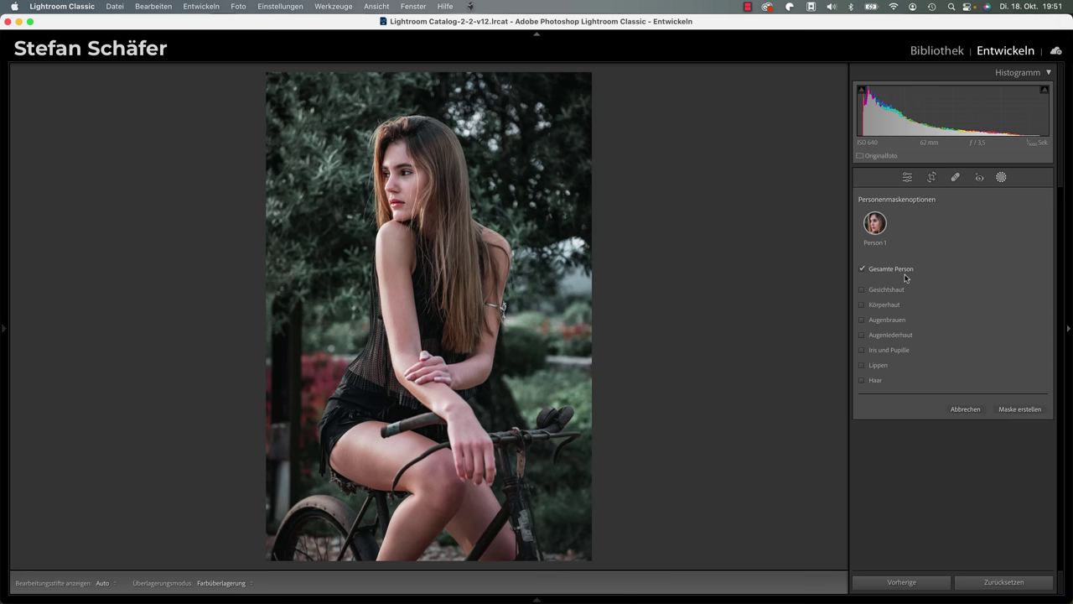
left_click(864, 270)
left_click(863, 290)
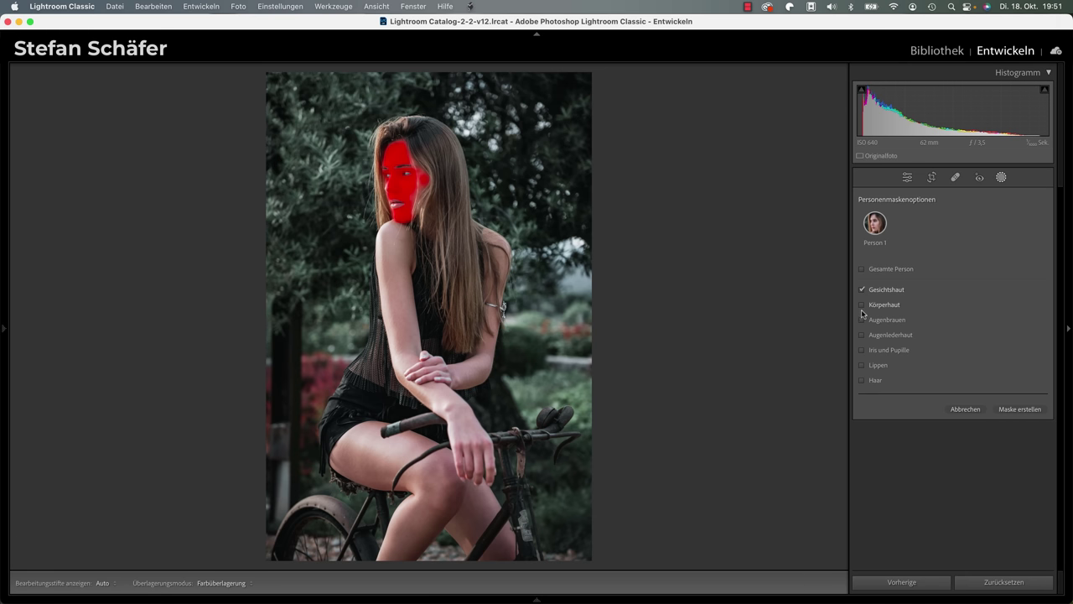
left_click(862, 305)
left_click(862, 336)
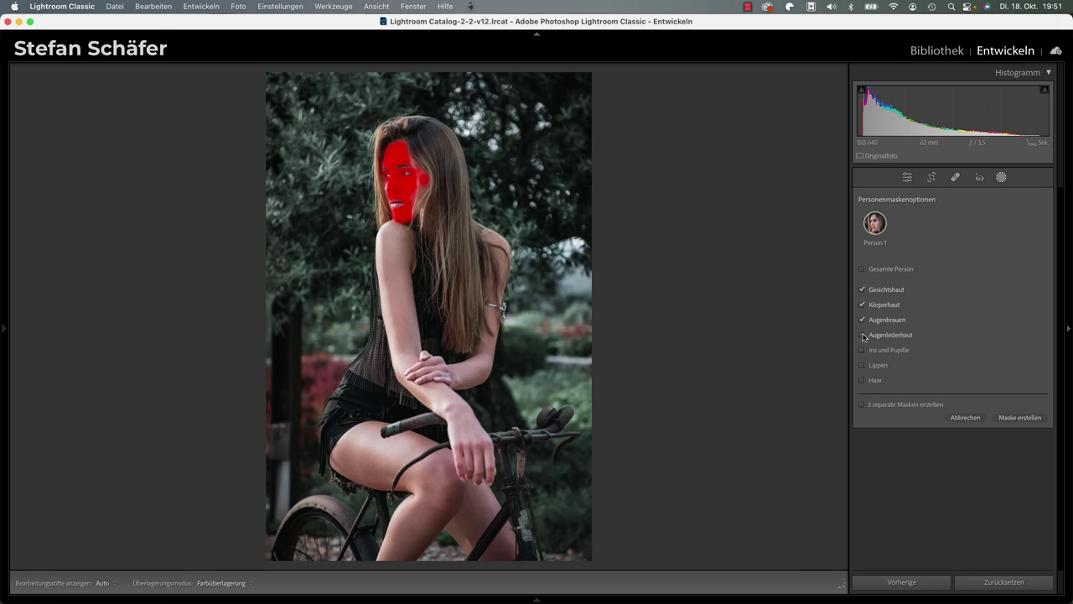
left_click(862, 351)
left_click(862, 366)
left_click(862, 380)
left_click(863, 406)
left_click(1007, 420)
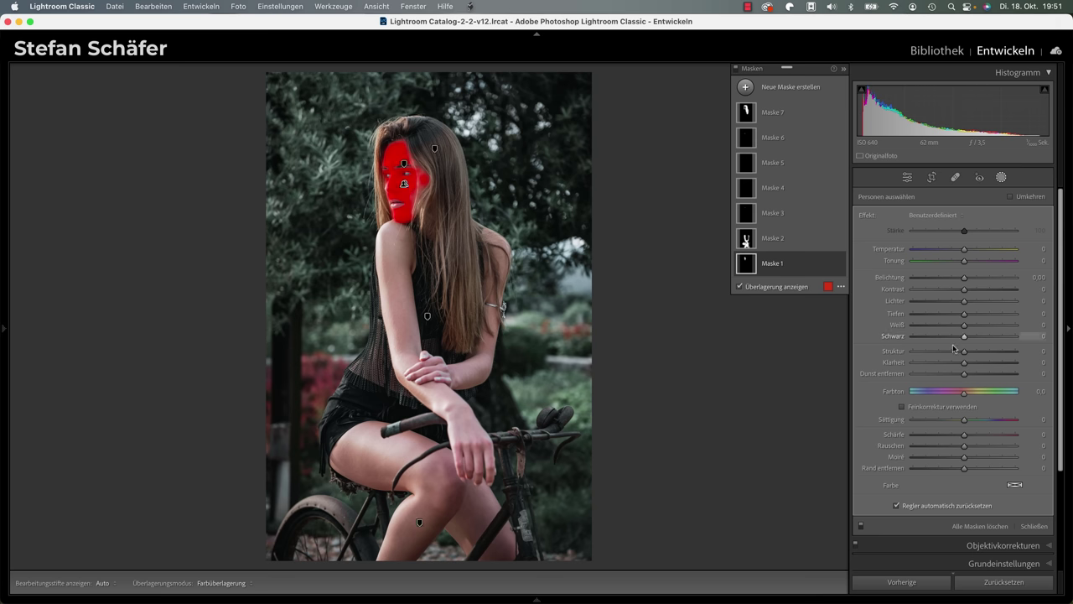
Step: Set face-skin mask exposure to 0.21 and body-skin mask exposure to −0.19
left_click_drag(965, 279, 967, 279)
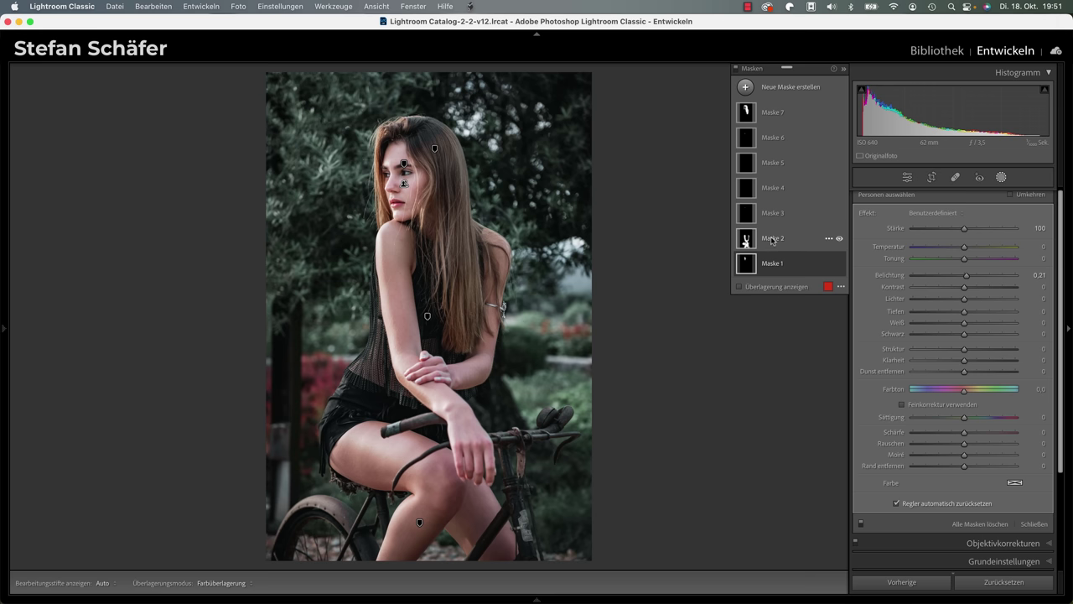
left_click(772, 239)
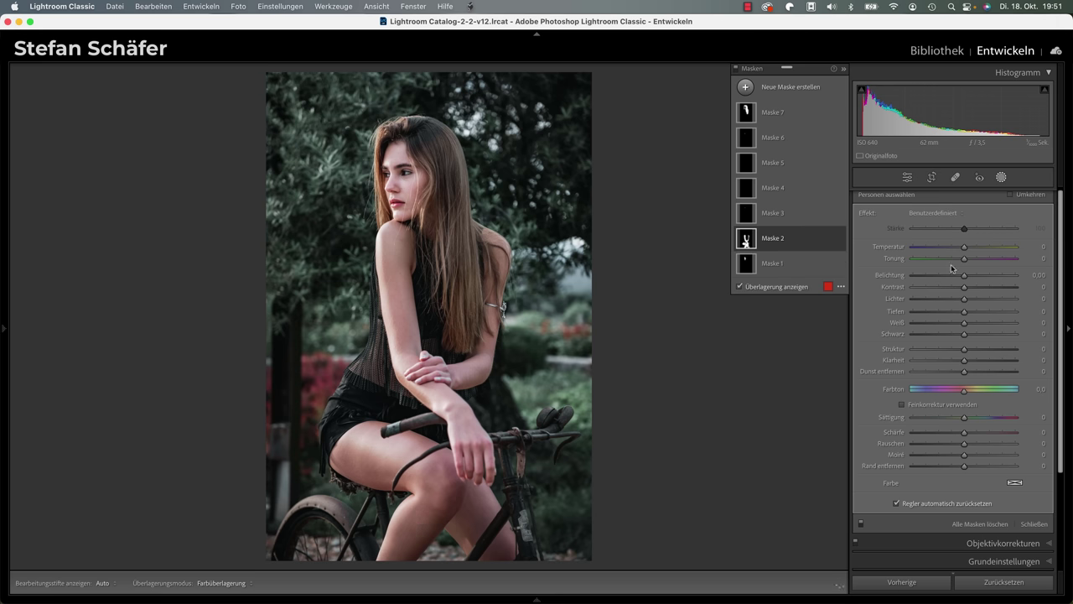
key("o")
left_click_drag(964, 277, 962, 277)
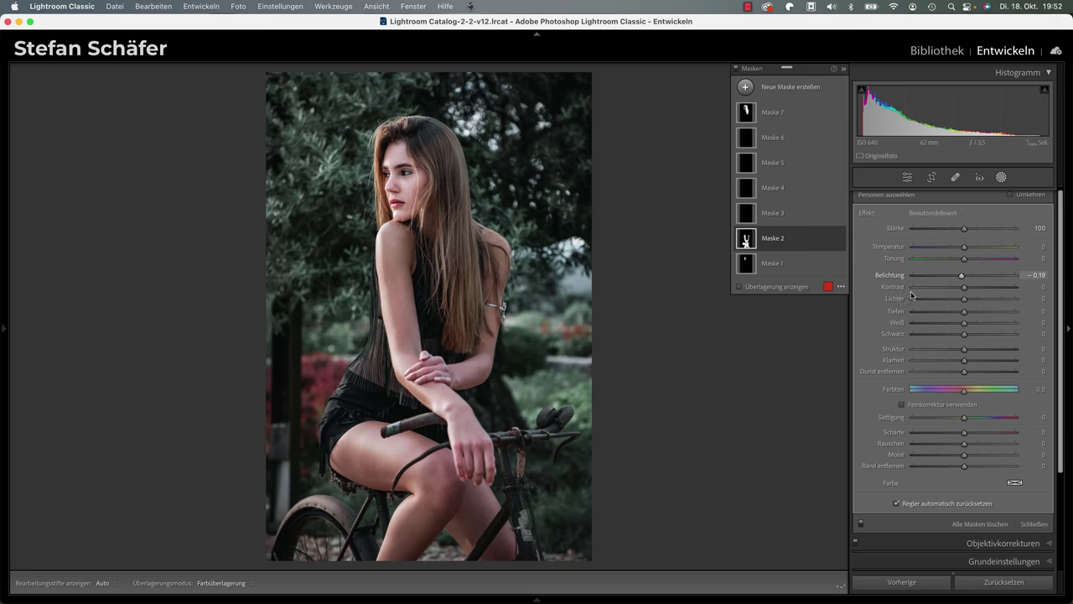
Step: Lower the eyebrows mask (Mask 3) exposure to −0.15
left_click(765, 214)
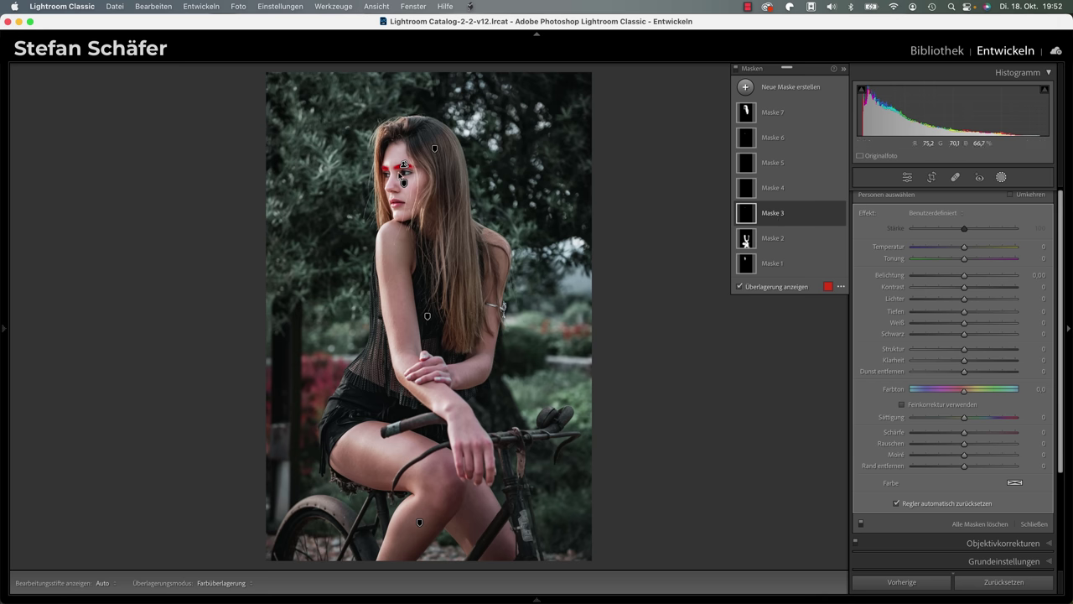
left_click(965, 275)
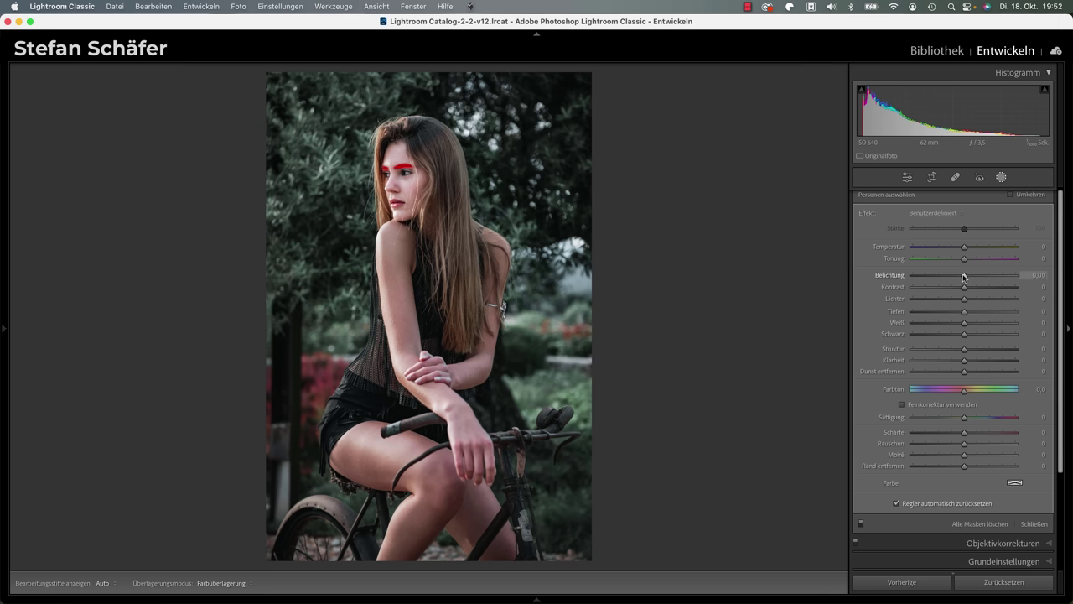
left_click_drag(963, 276, 962, 276)
left_click_drag(963, 276, 962, 276)
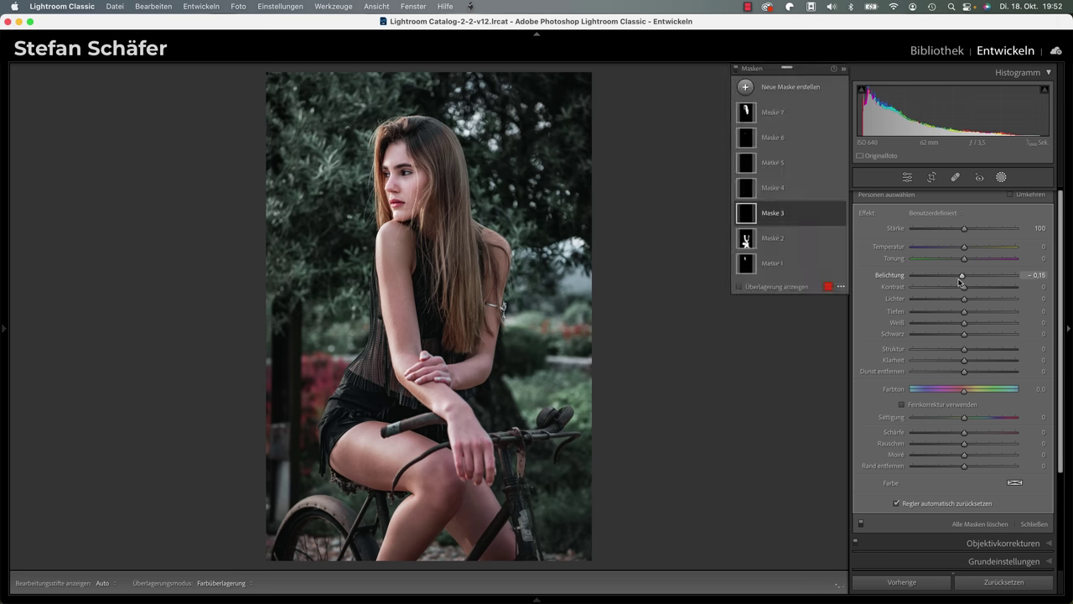
Step: Set eye-whites mask exposure to 0.15 and iris-and-pupil mask contrast to 25
left_click(768, 191)
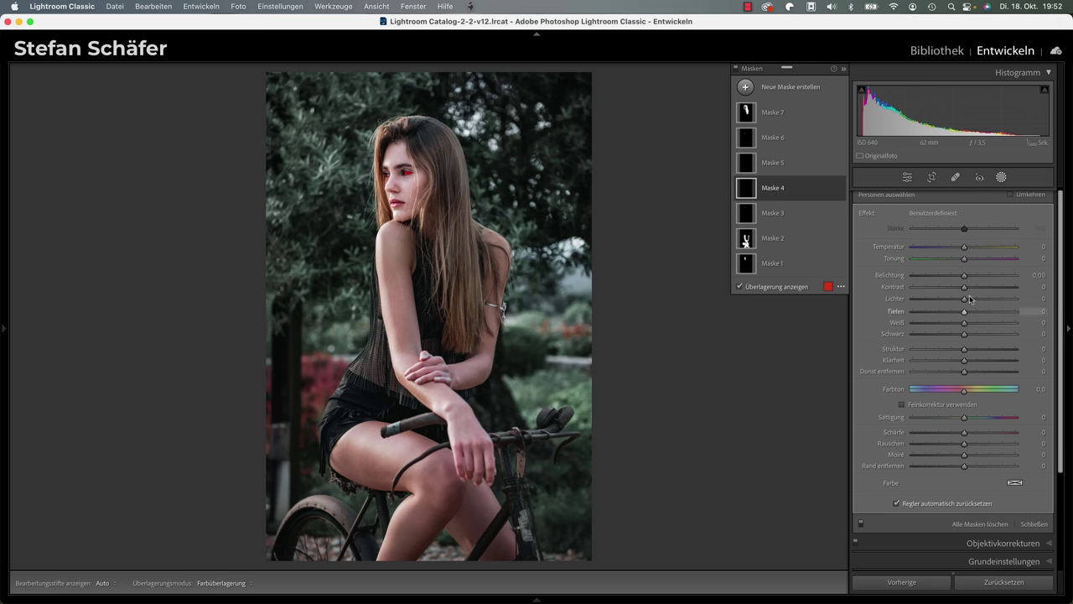
left_click_drag(962, 276, 965, 276)
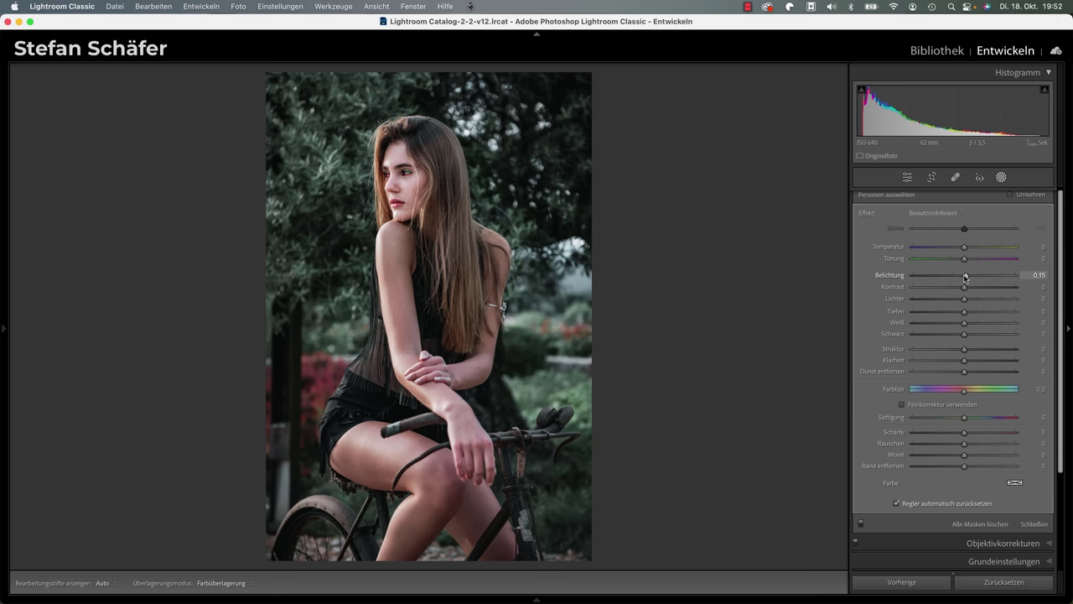
left_click_drag(965, 277, 965, 277)
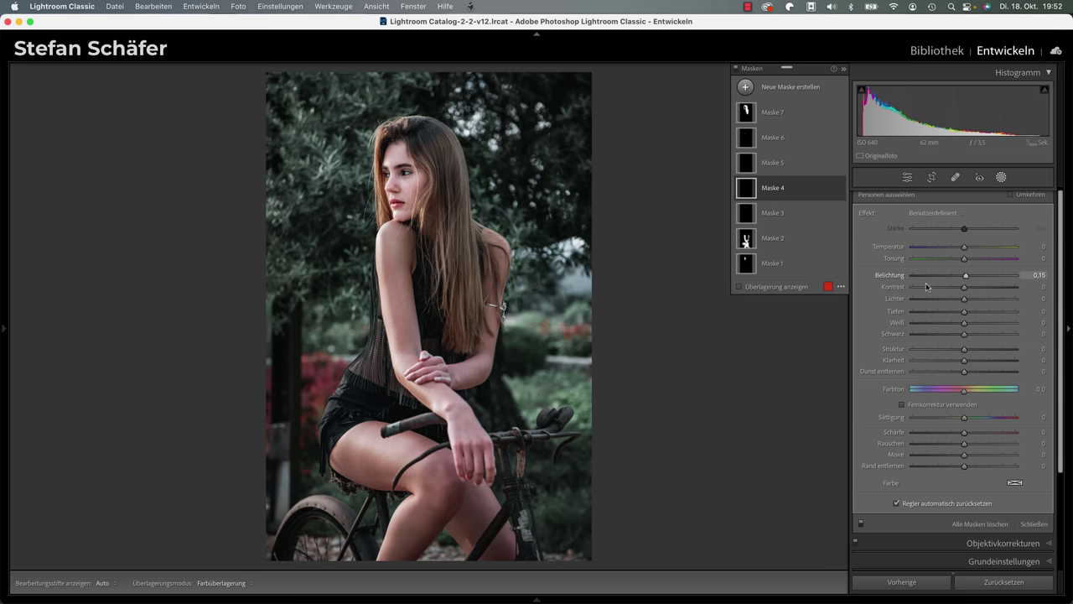
left_click(771, 166)
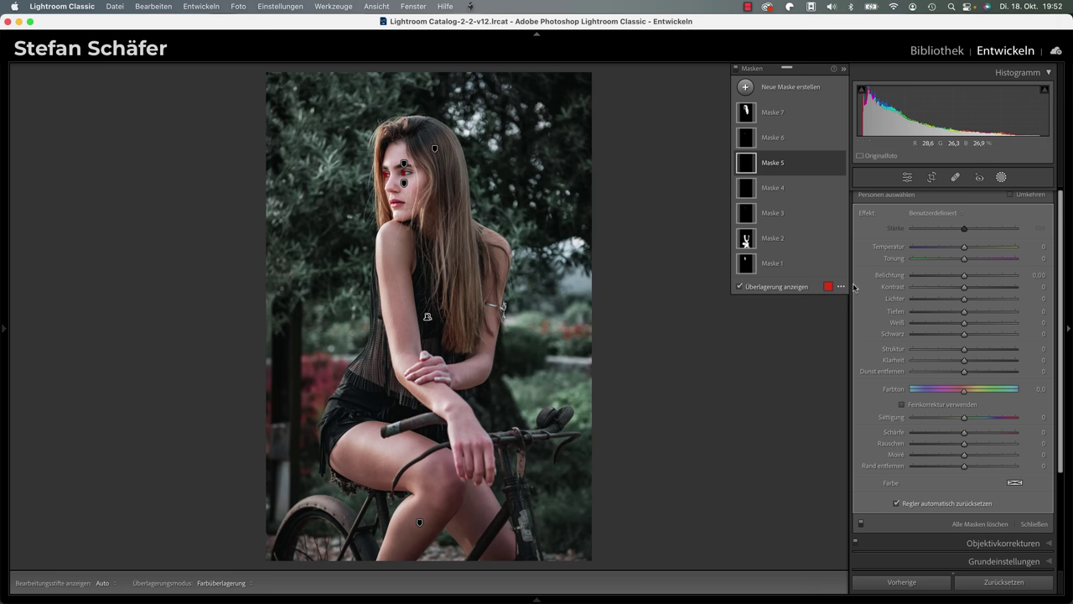
left_click_drag(966, 288, 979, 289)
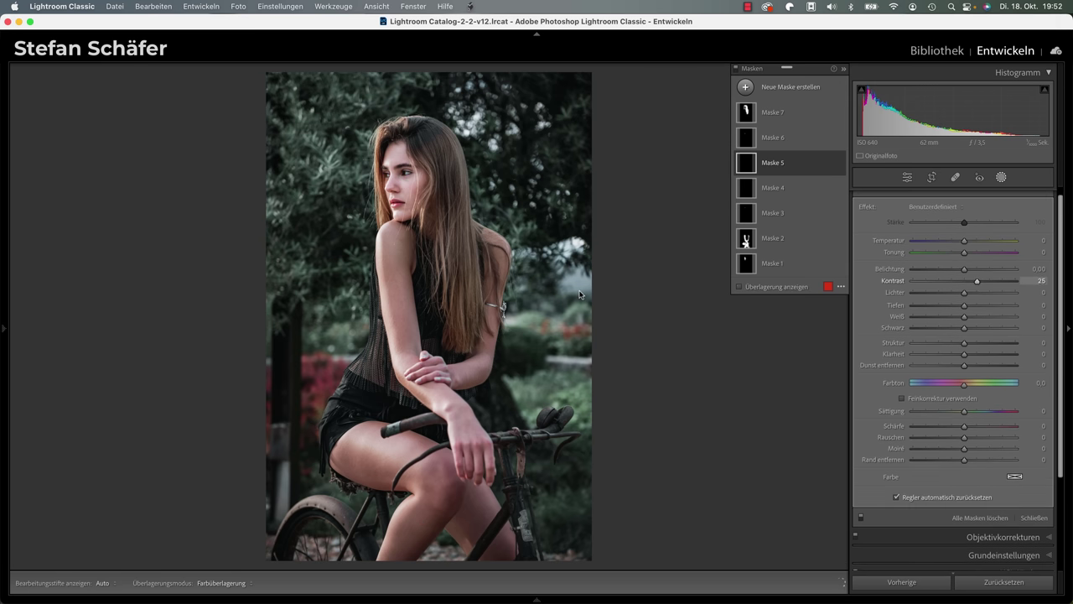
Step: Add a little clarity to the lips mask (Mask 6) and try a saturation tweak
left_click(770, 139)
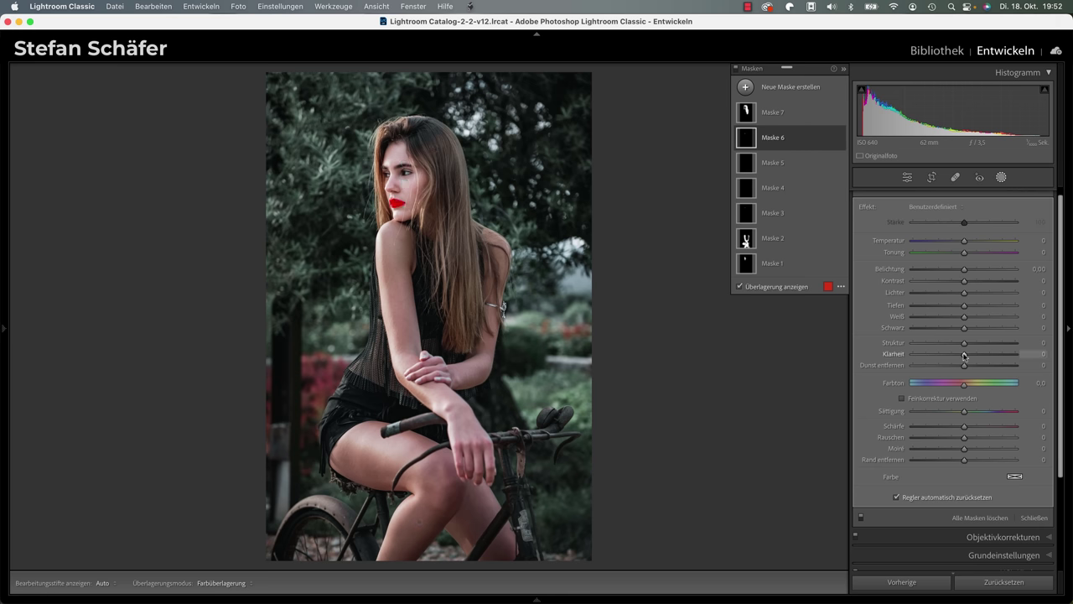
left_click_drag(966, 356, 971, 357)
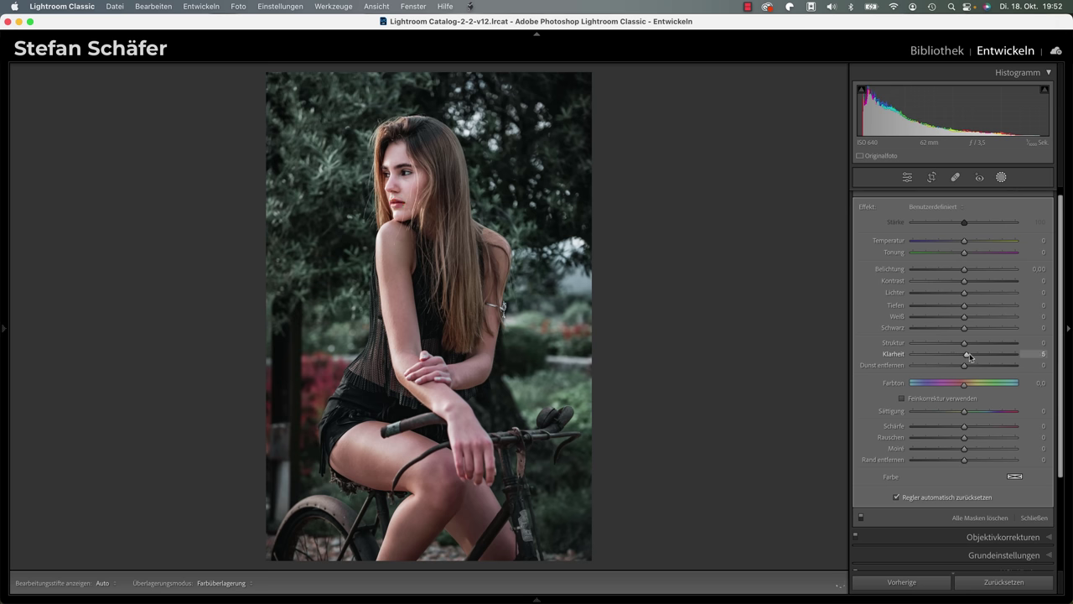
left_click(965, 411)
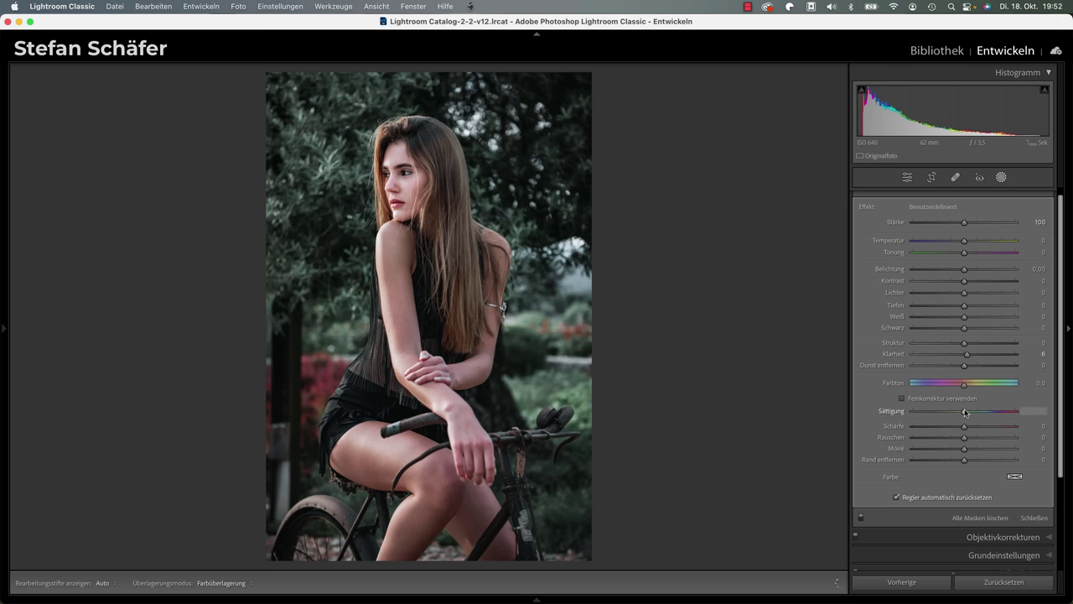
left_click_drag(970, 412, 971, 411)
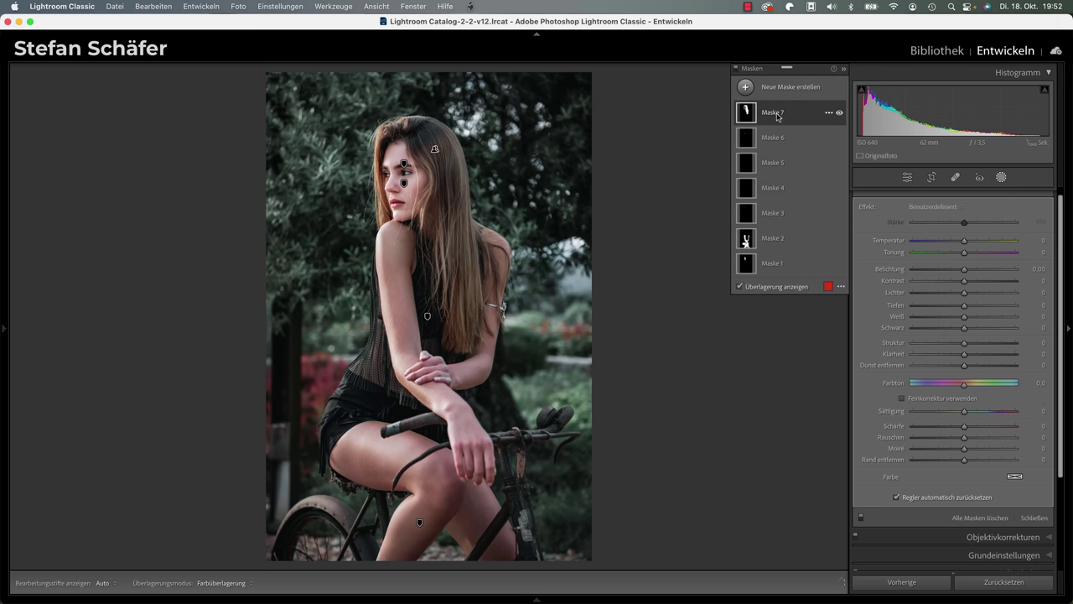
Step: Set the hair mask's Structure to 11, then reselect the body-skin mask
left_click(777, 118)
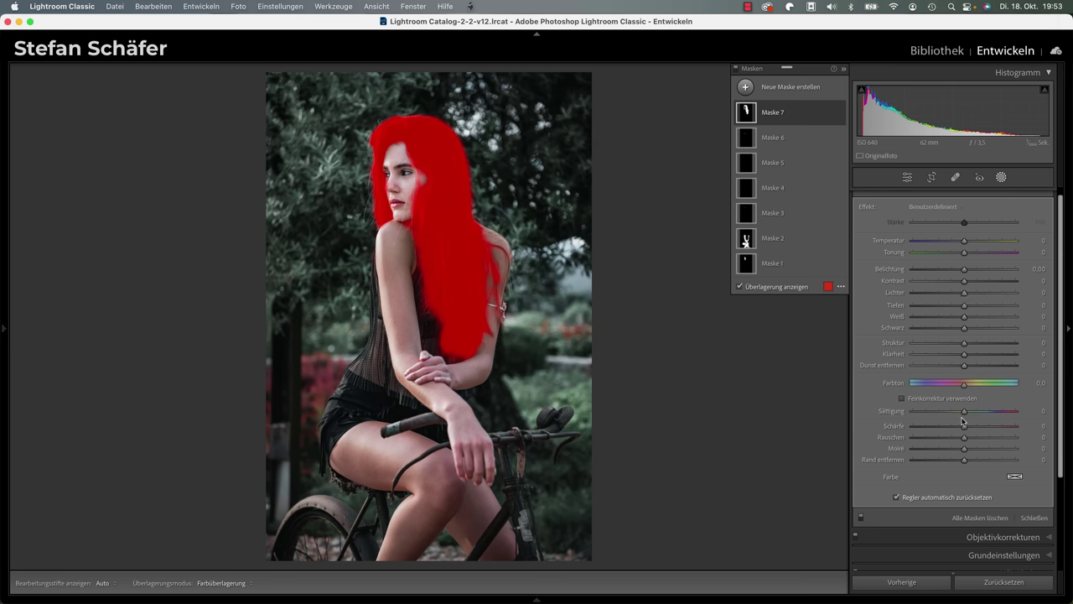
mouse_move(964, 344)
left_mouse_down()
mouse_move(982, 345)
mouse_move(968, 344)
left_mouse_up()
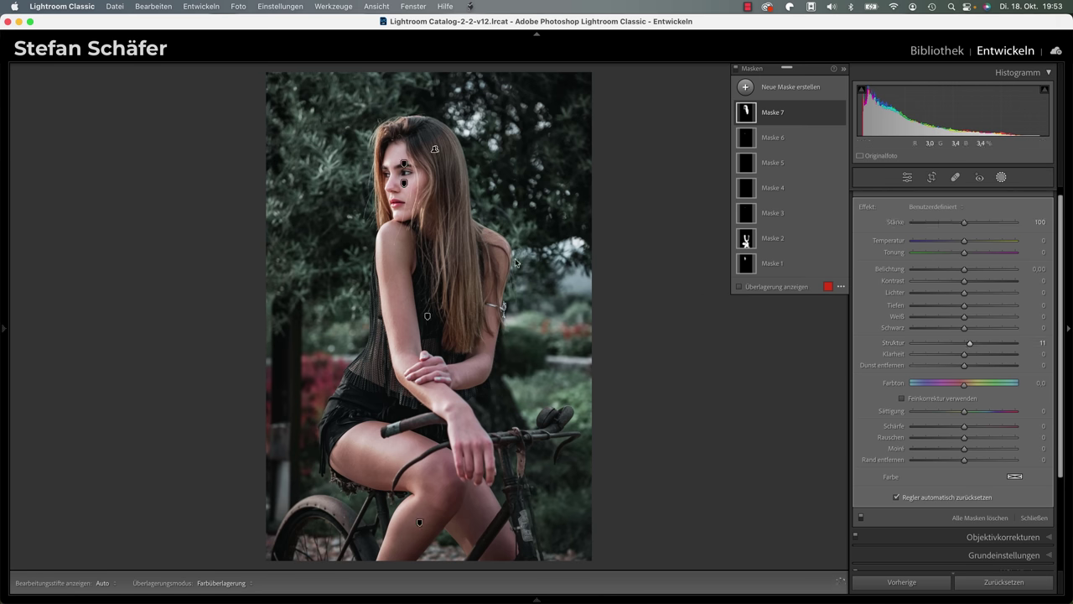
left_click(759, 241)
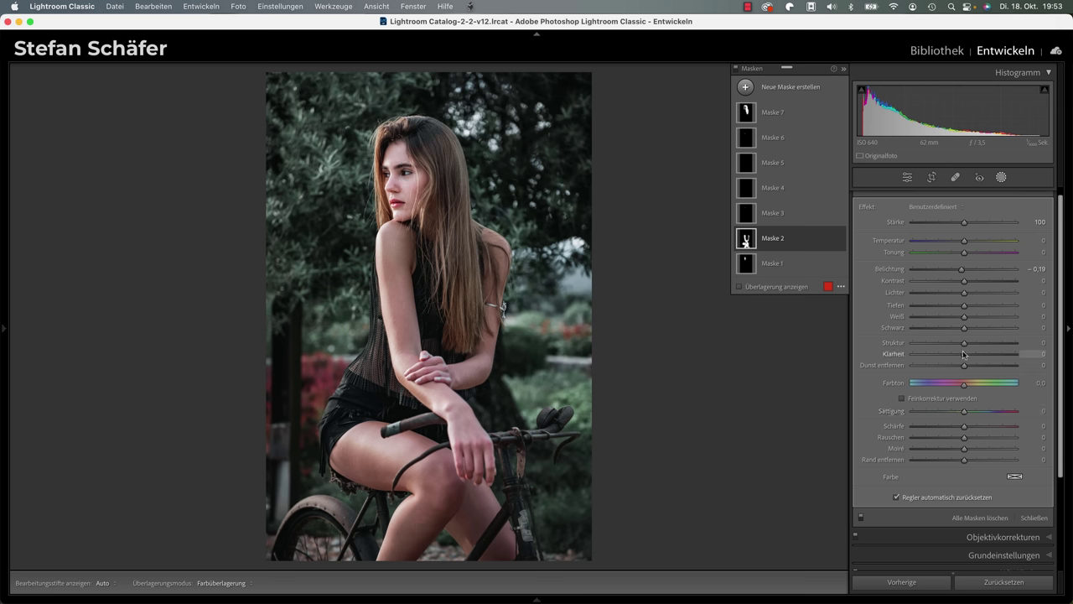
key("shift+w")
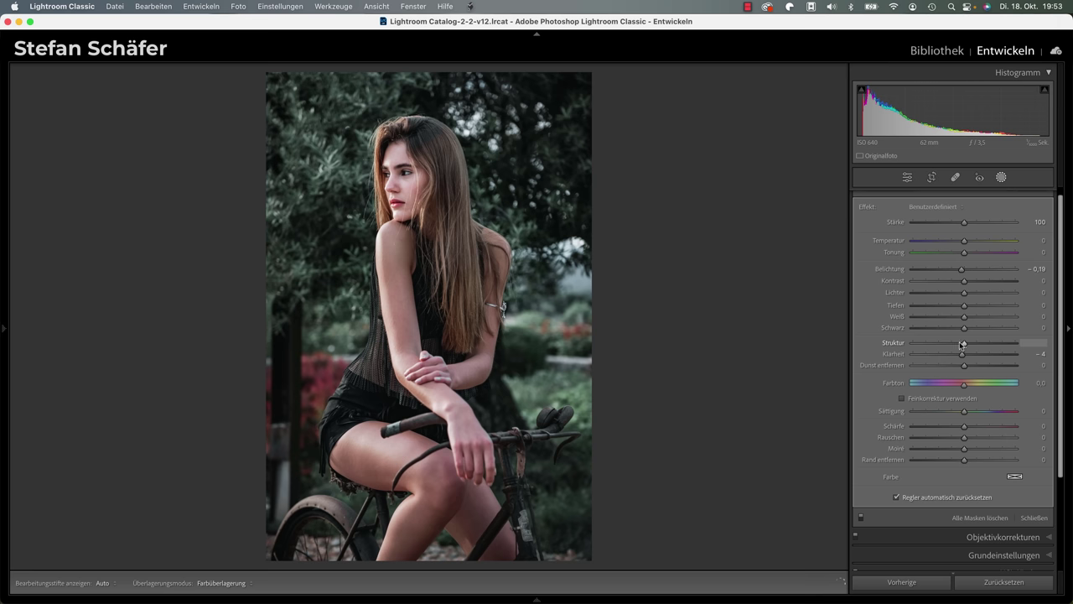
key("shift+w")
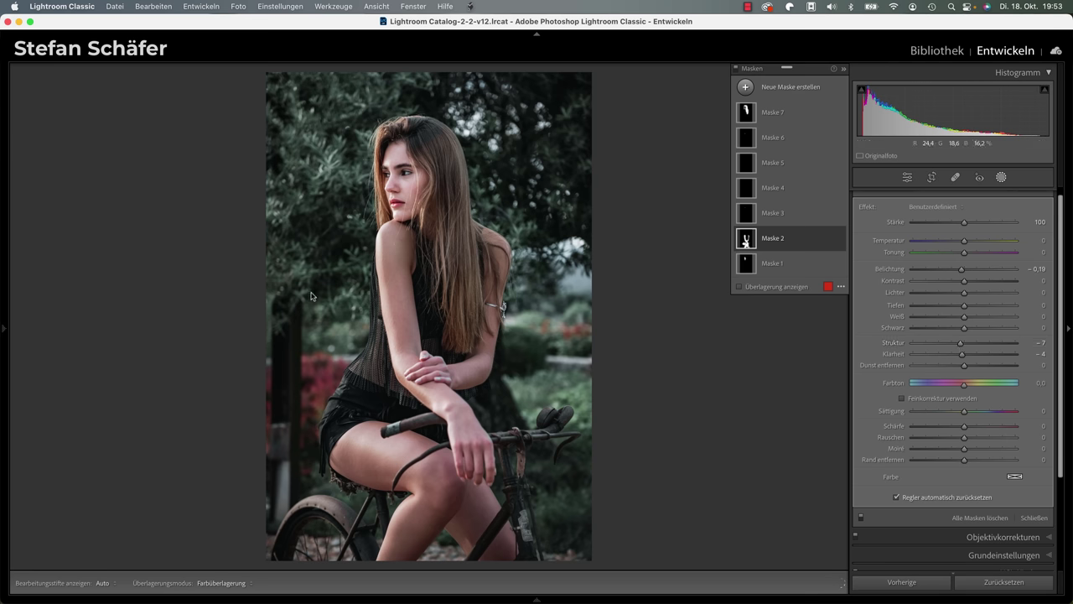
left_click(861, 519)
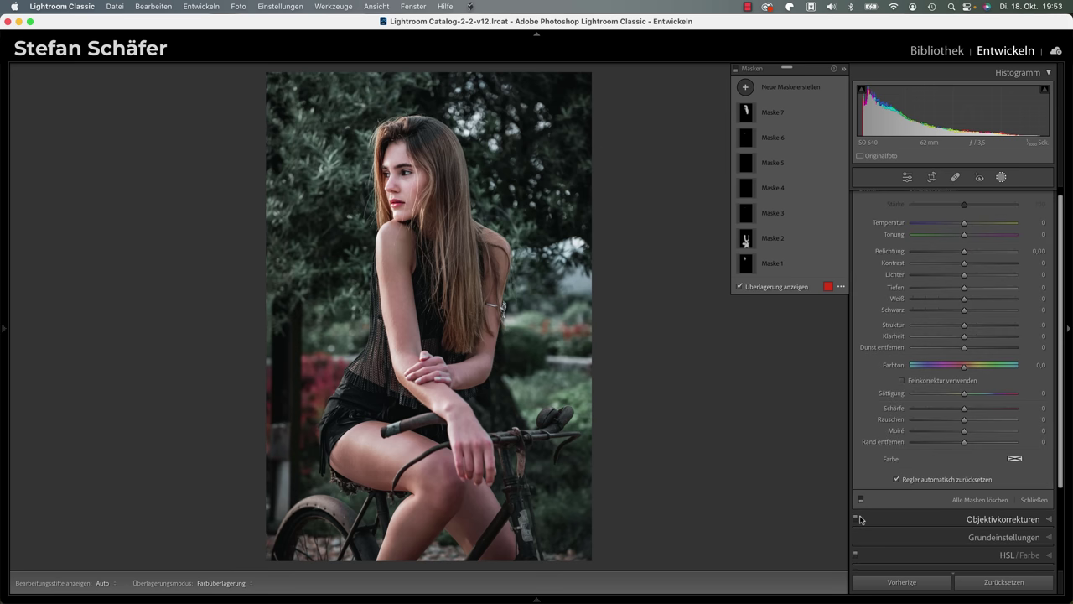